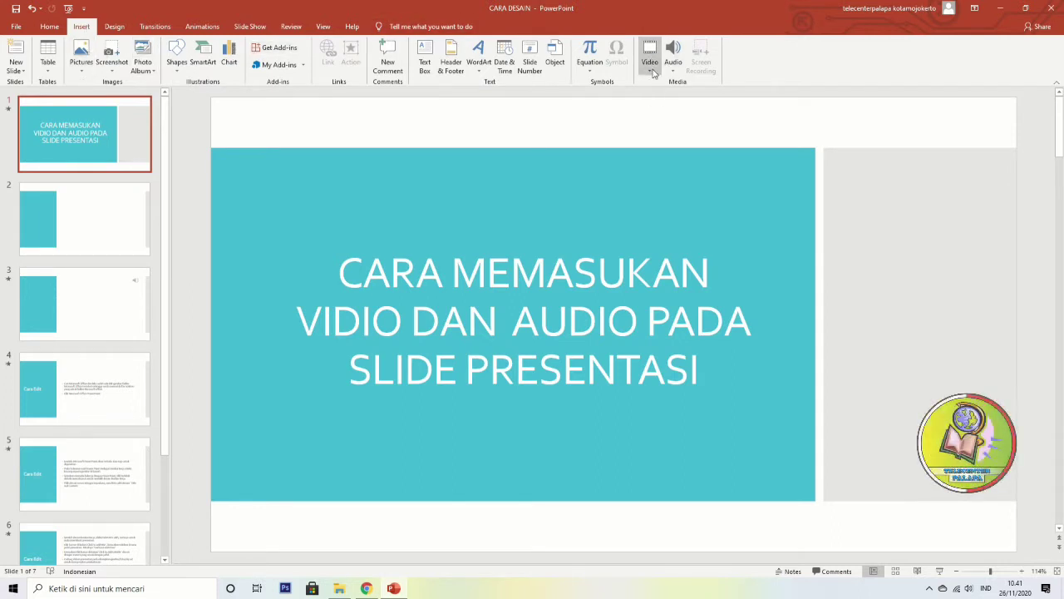
Insert the Awalan Vidio clip from this PC into slide 2's content area
left_click(99, 233)
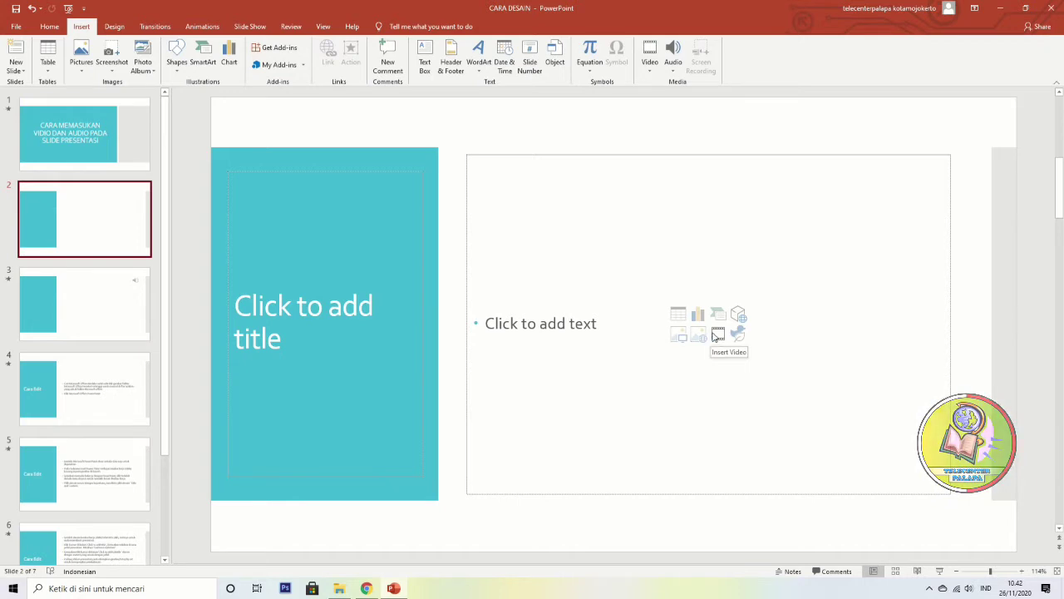
left_click(651, 73)
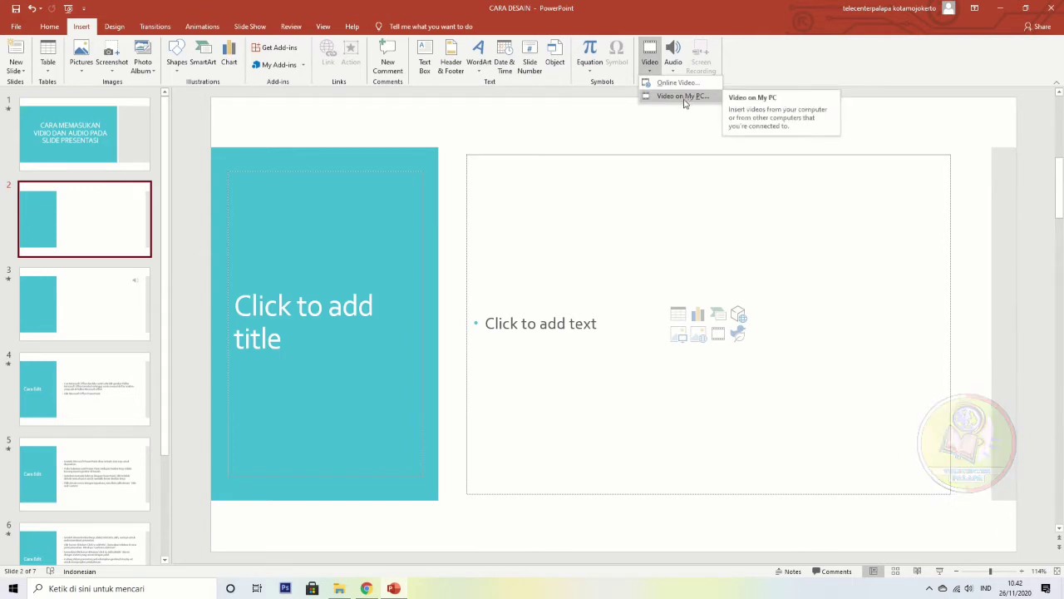
left_click(683, 97)
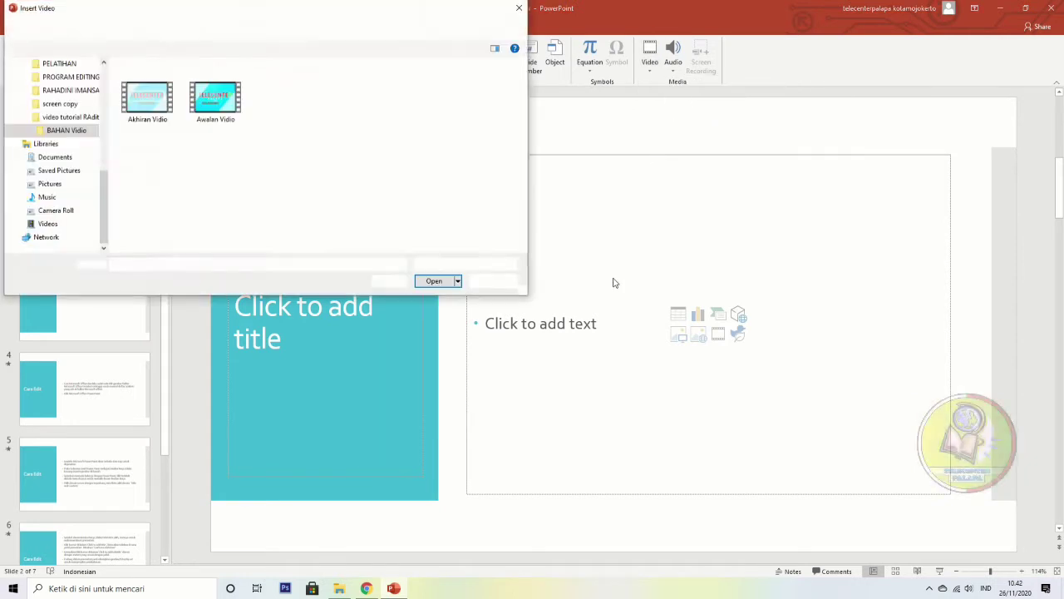
left_click(215, 98)
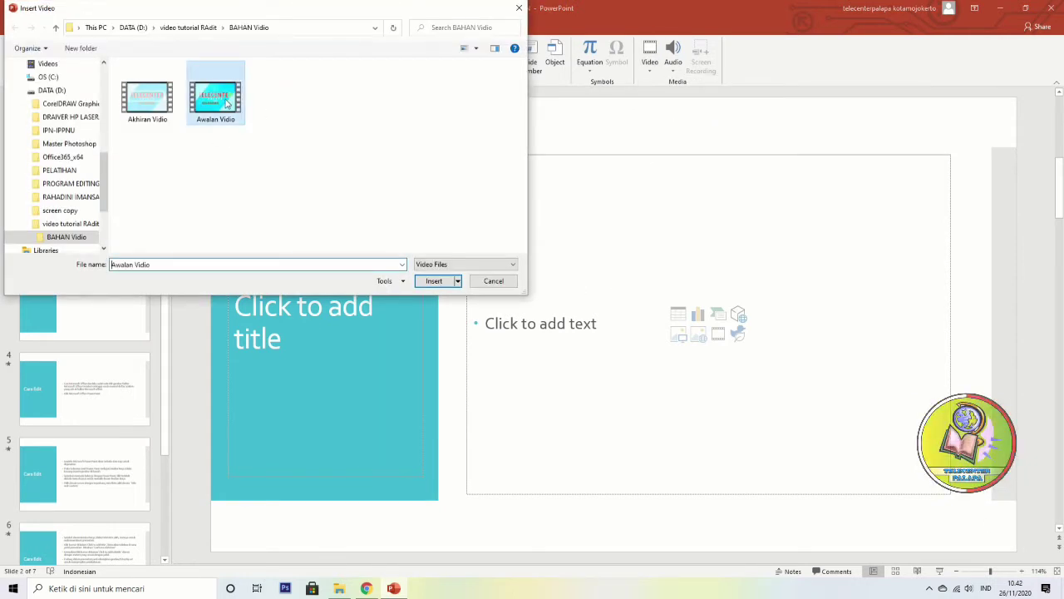
left_click(434, 281)
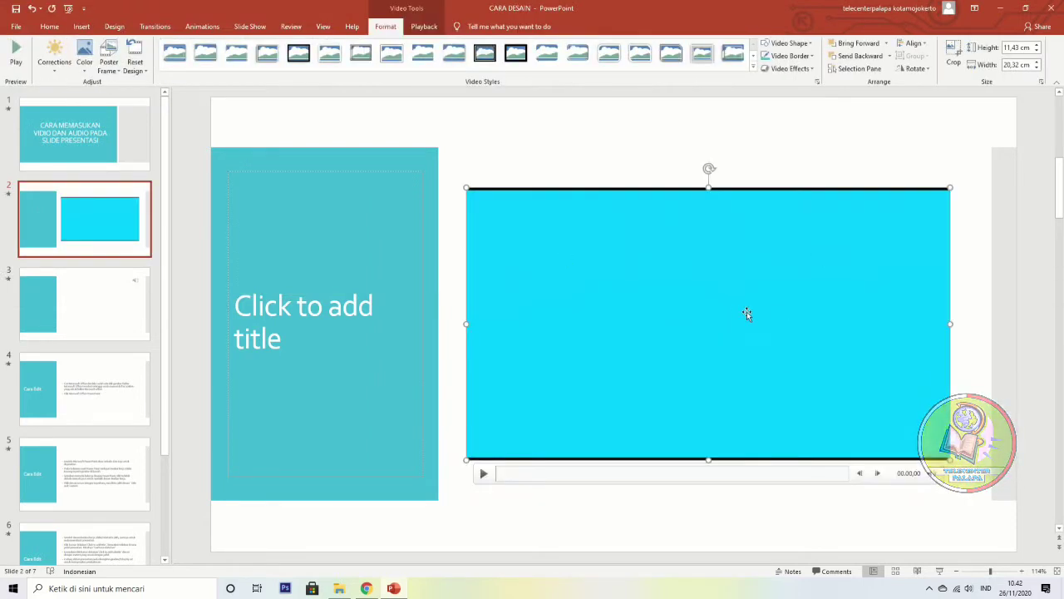
Set the slide 2 video's Start option to Automatically from its shortcut toolbar
left_click(665, 154)
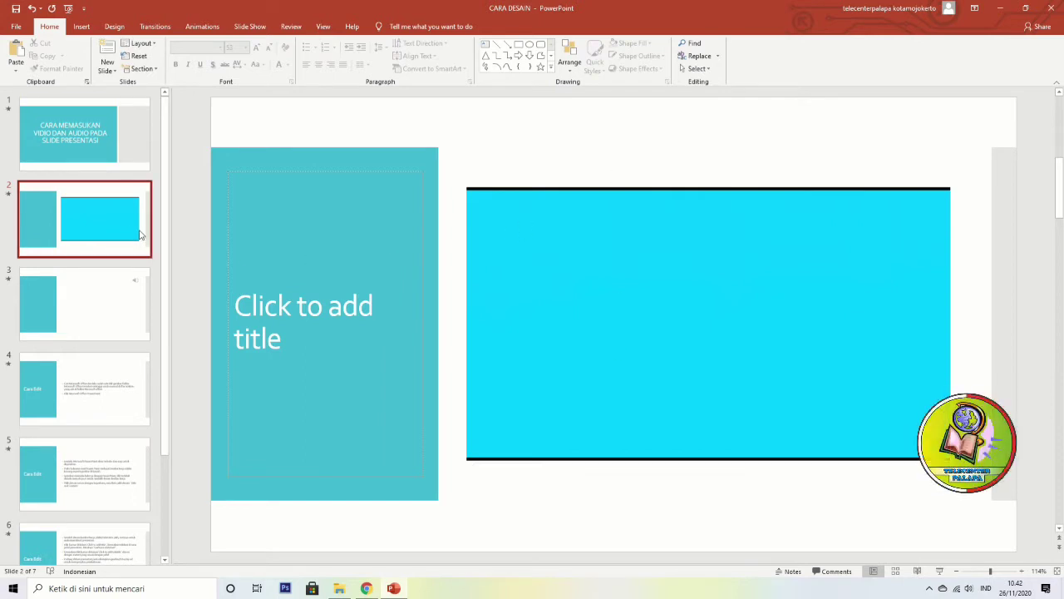
mouse_move(727, 265)
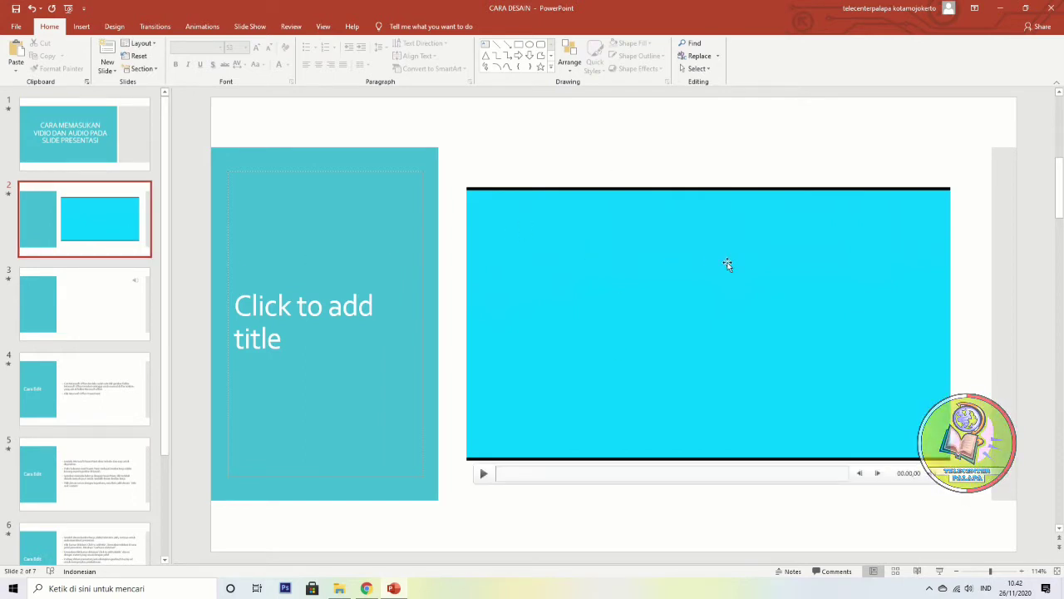
mouse_move(539, 295)
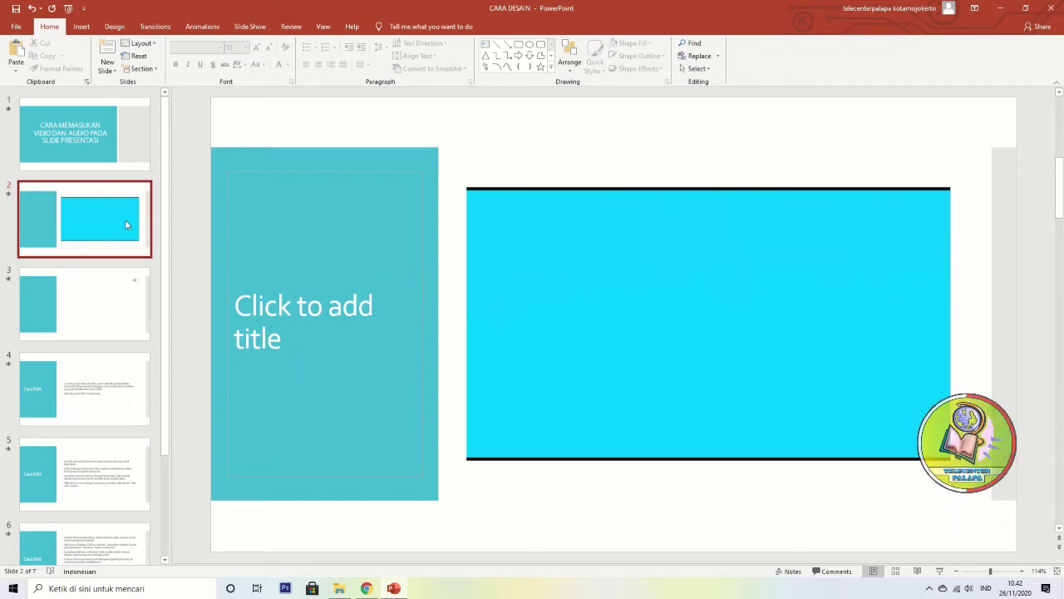
left_click(817, 224)
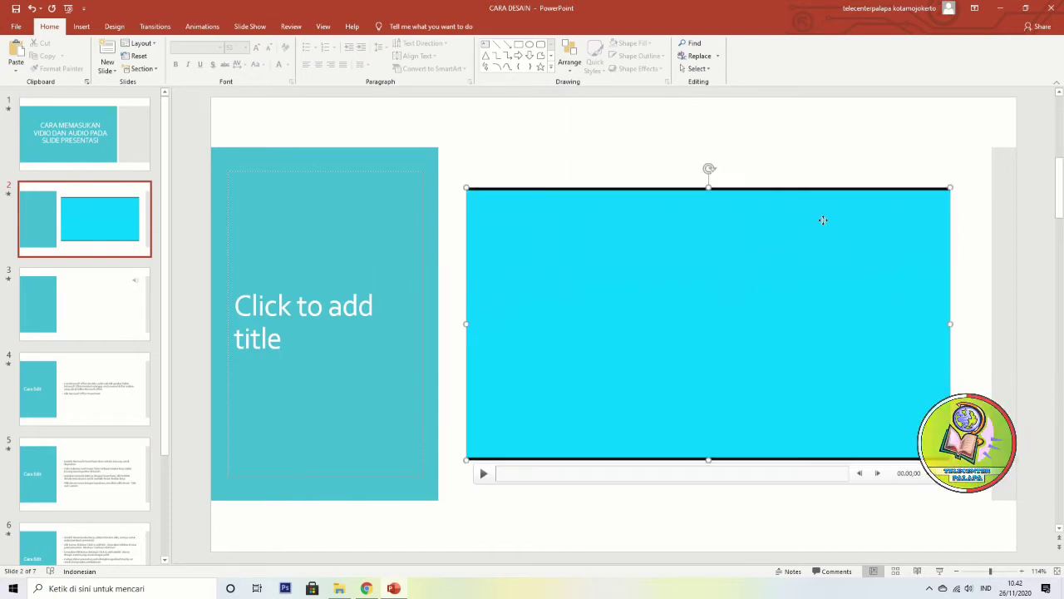
right_click(823, 220)
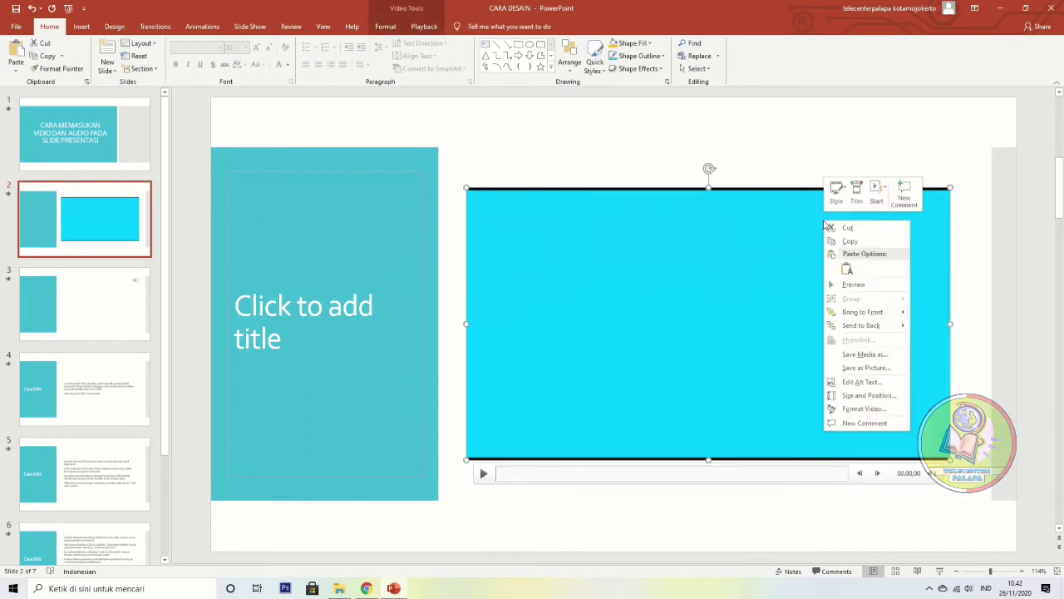
left_click(876, 201)
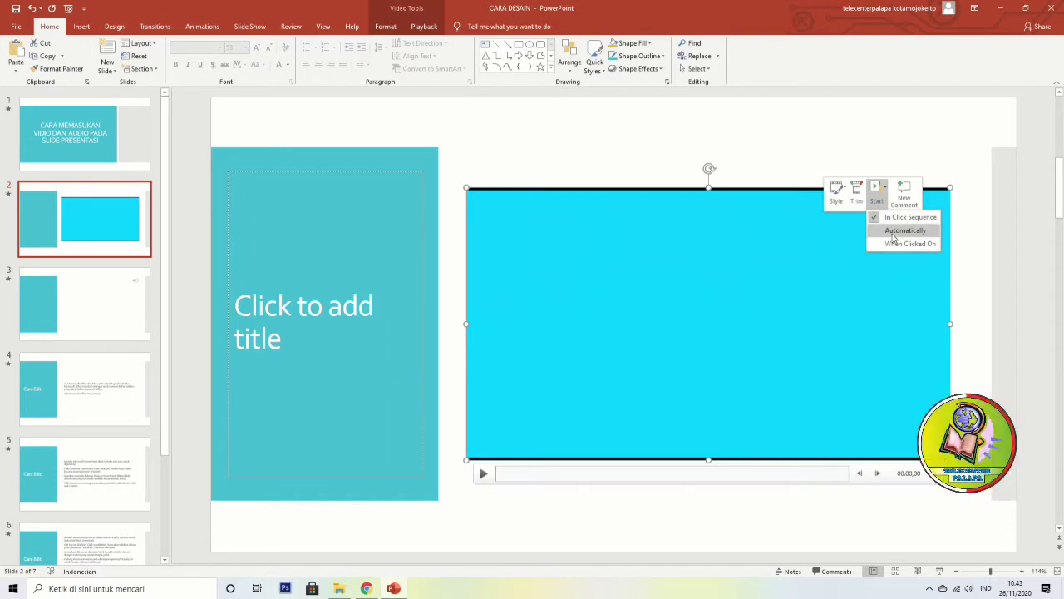
left_click(903, 230)
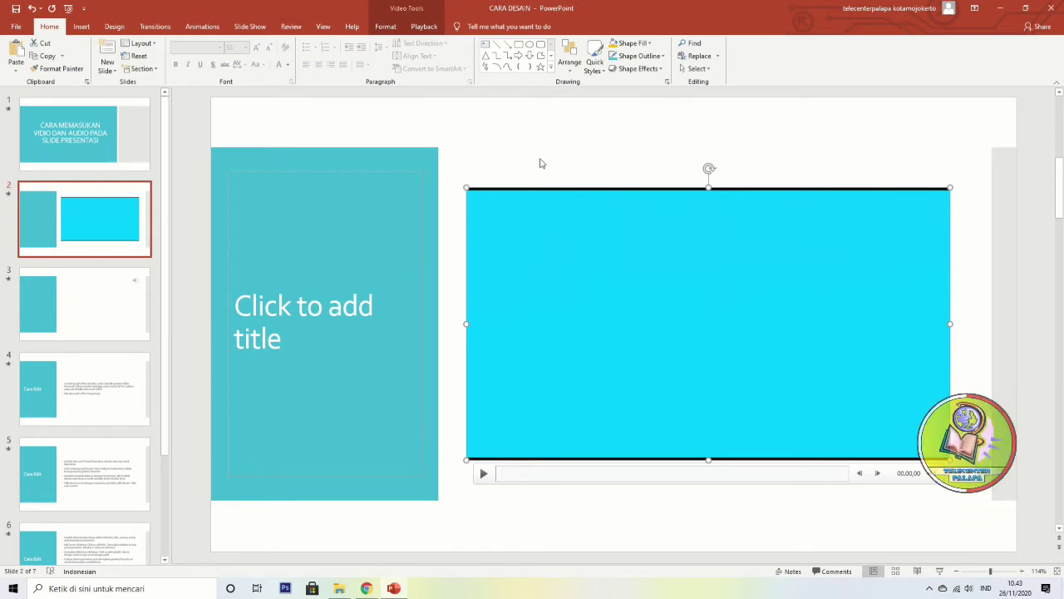
left_click(88, 144)
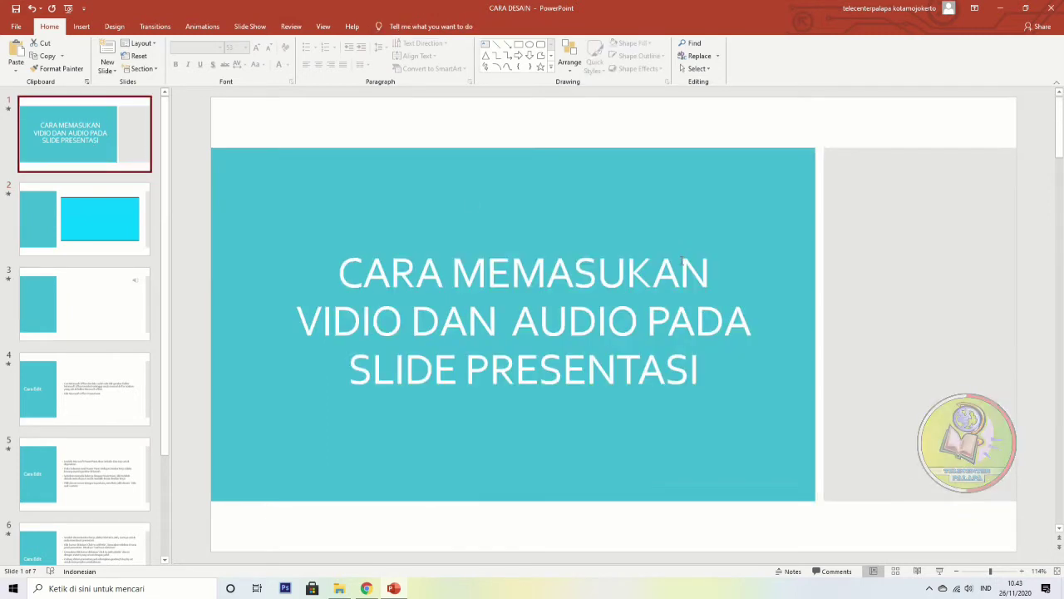
left_click(940, 571)
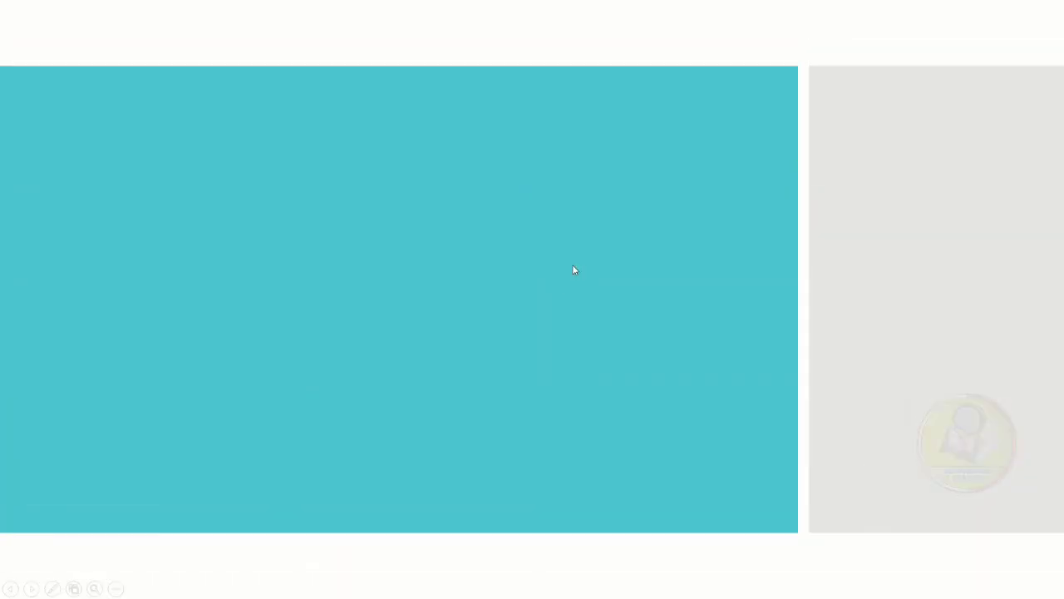
left_click(641, 246)
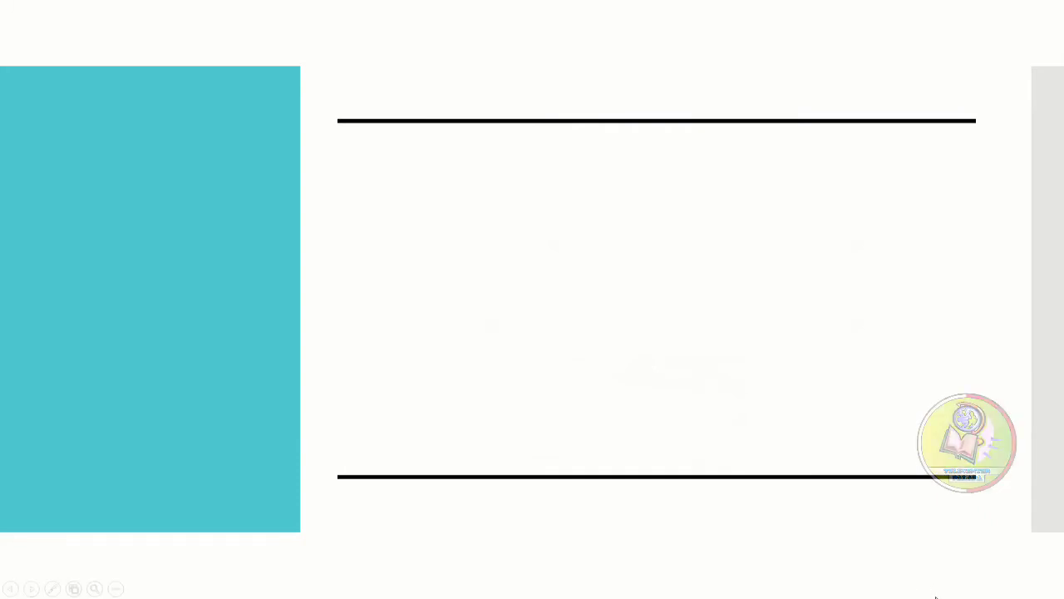
key("Escape")
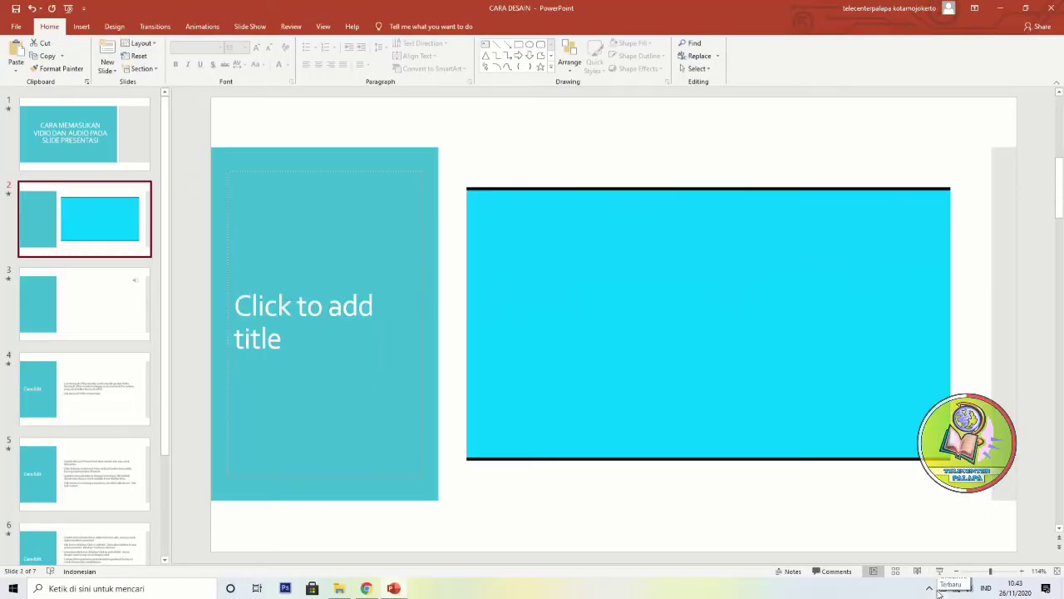
Delete the existing audio icon from slide 3
left_click(148, 309)
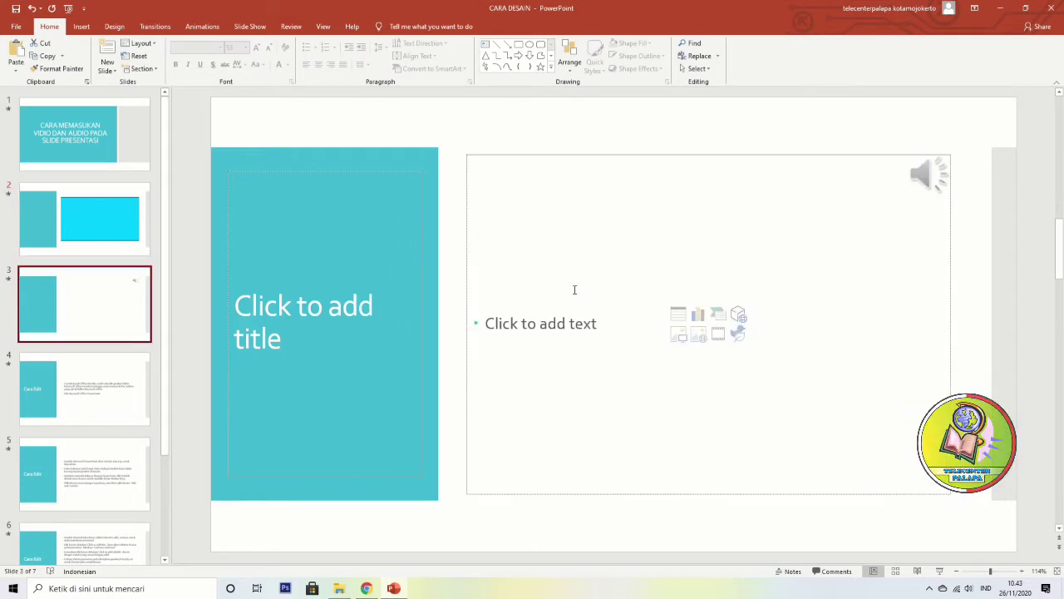
left_click(946, 188)
key("Delete")
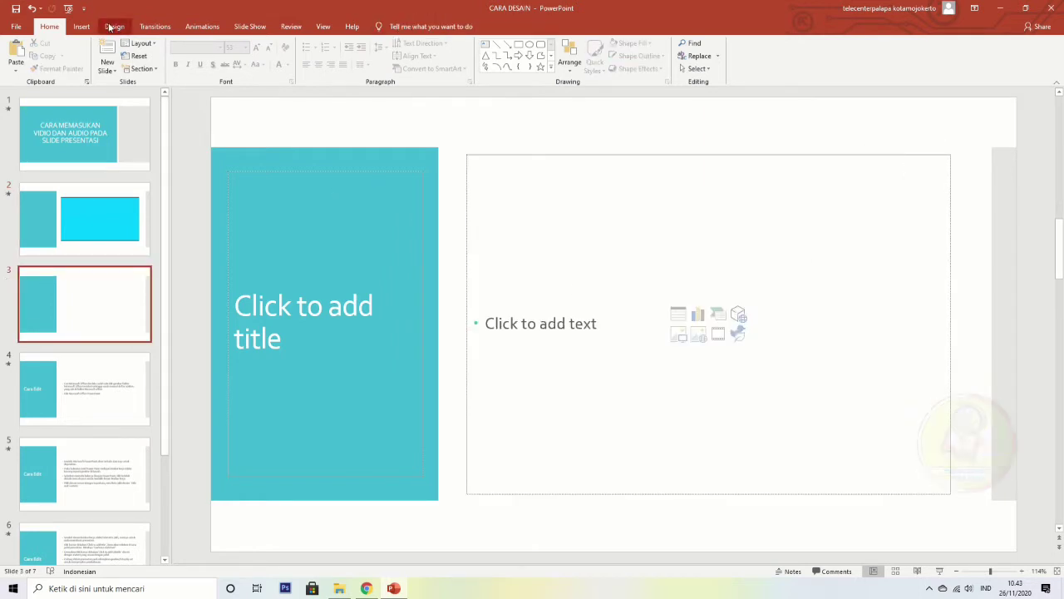
Insert the Hymne Guru song from Downloads and place its icon at the top-right
left_click(82, 26)
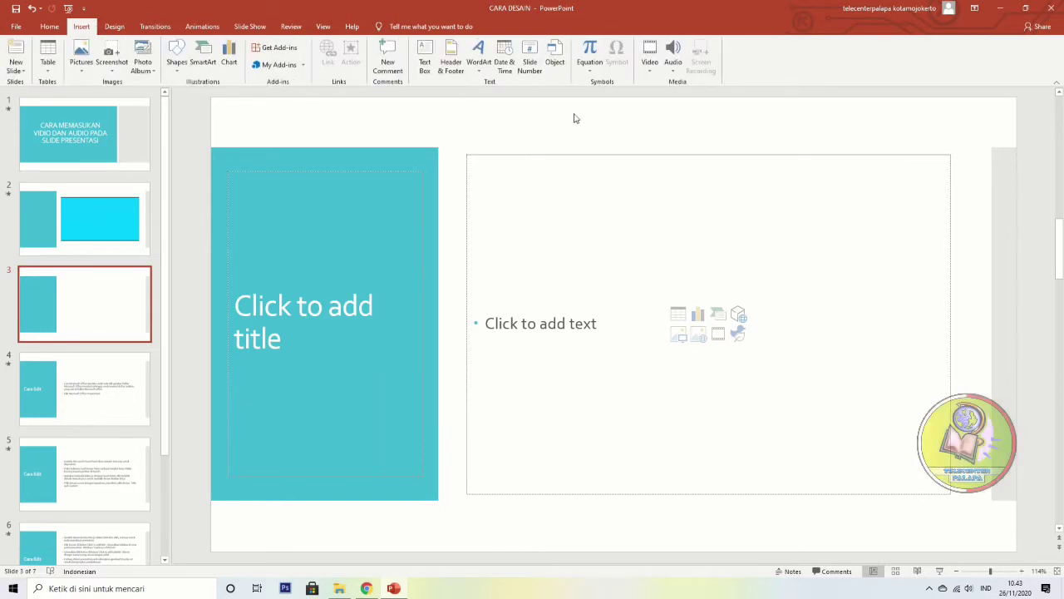
left_click(683, 69)
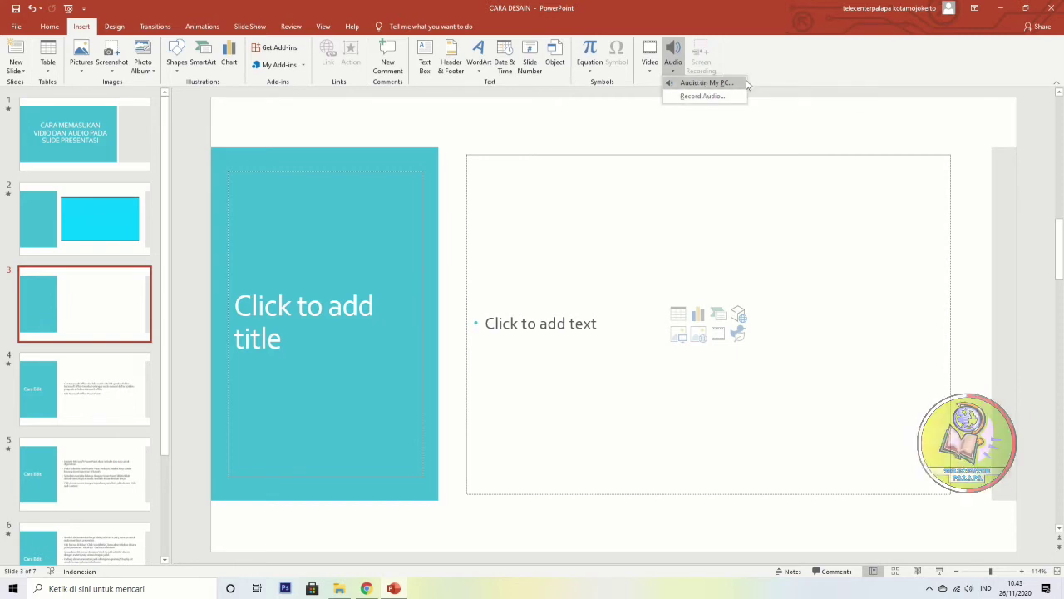
left_click(730, 84)
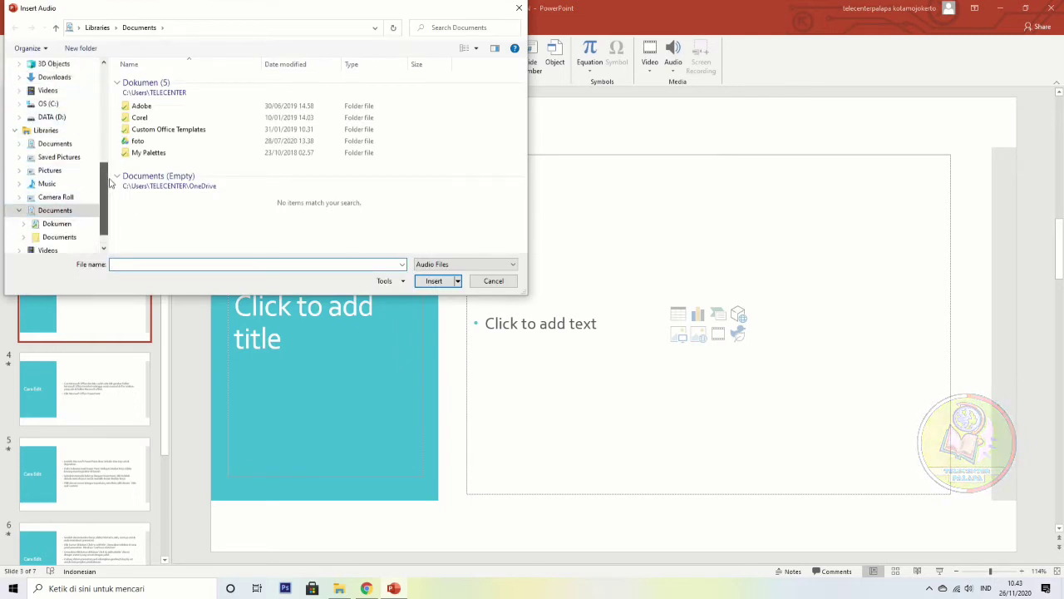
scroll(55, 93, "up", 3)
left_click(54, 143)
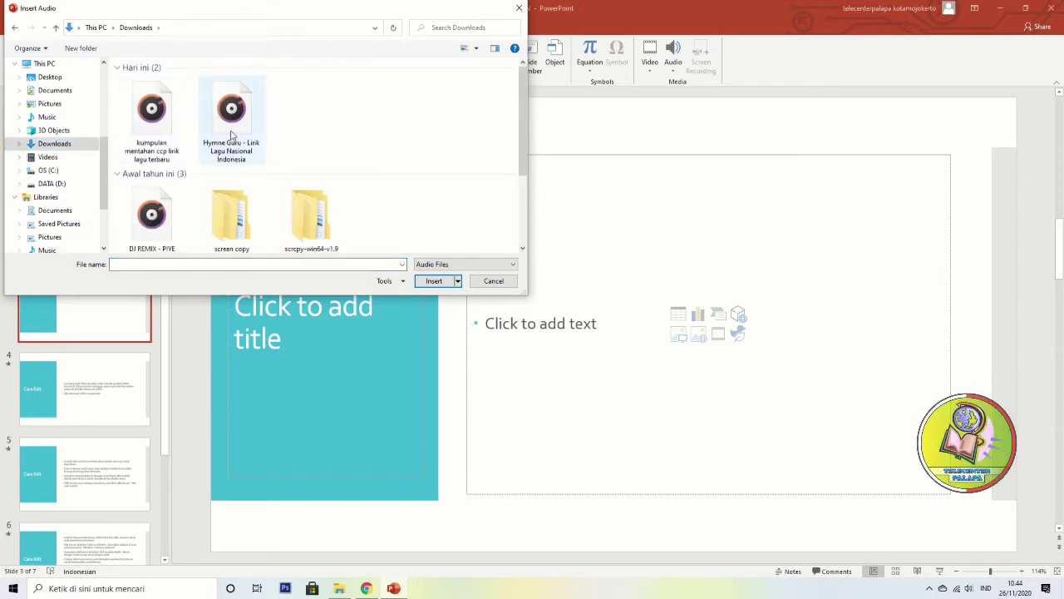
left_click(257, 147)
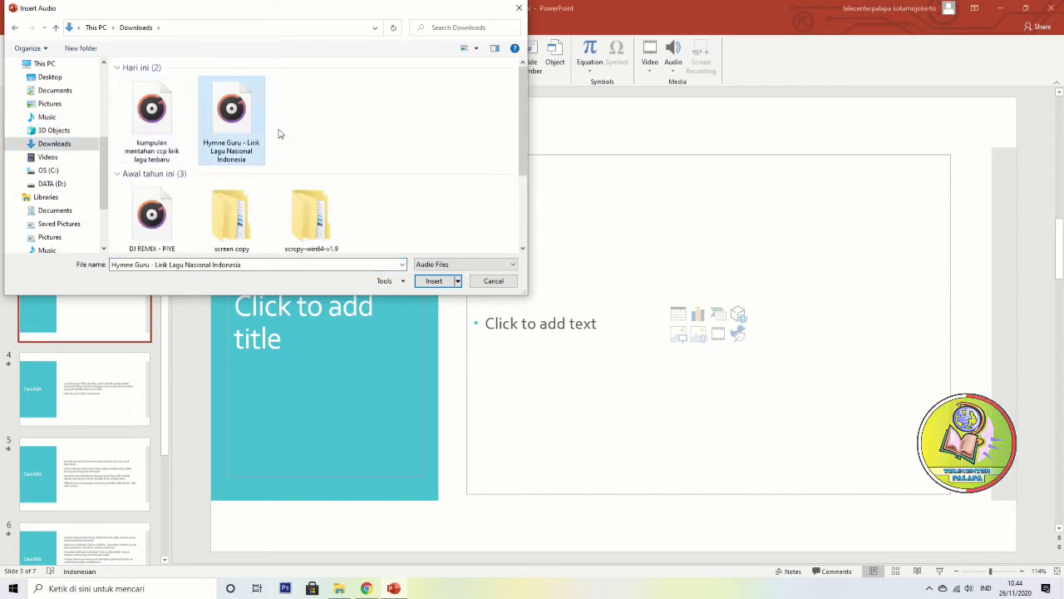
left_click(434, 281)
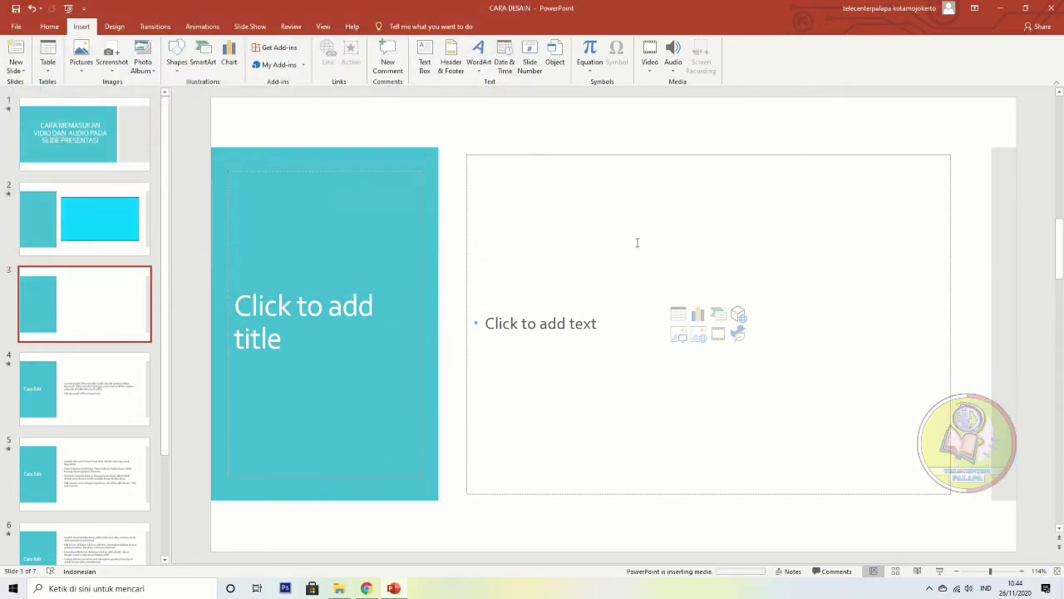
left_click_drag(702, 327, 918, 173)
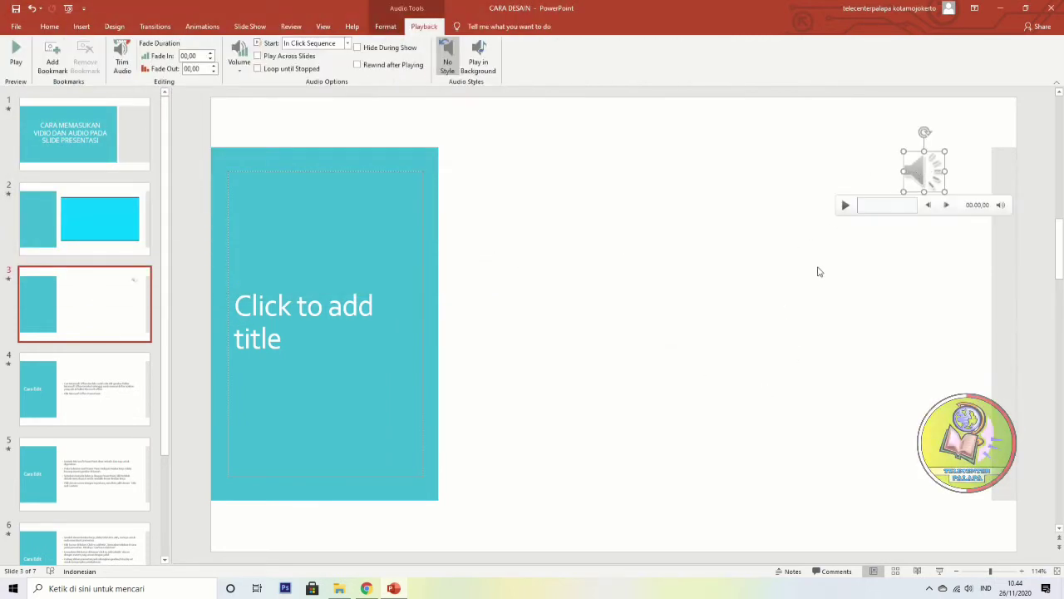
Nudge the audio icon, set its Style to No Style, then return to slide 2
left_click_drag(916, 167, 937, 171)
right_click(937, 171)
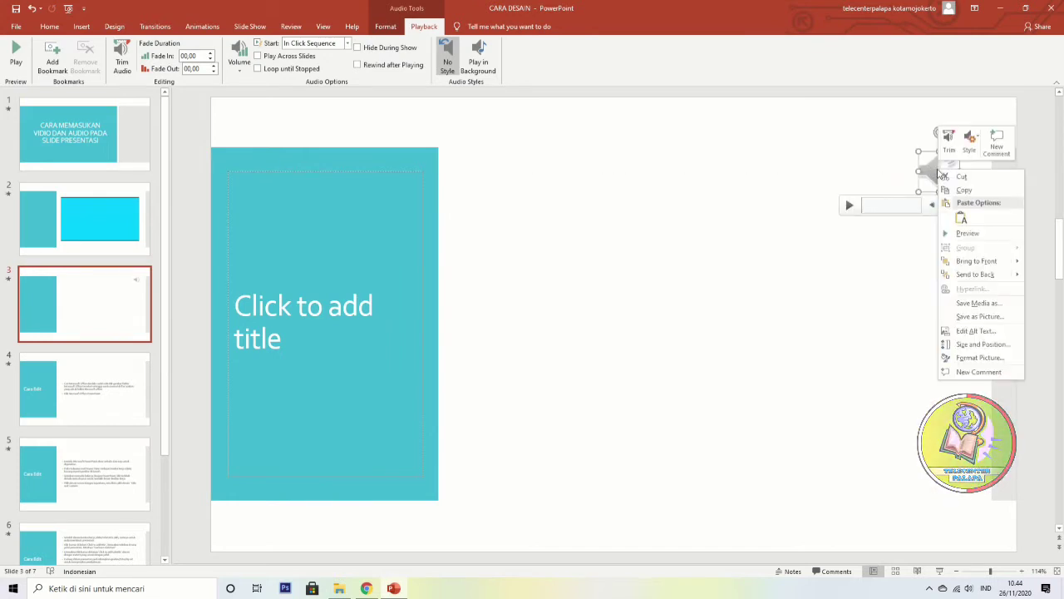
left_click(977, 147)
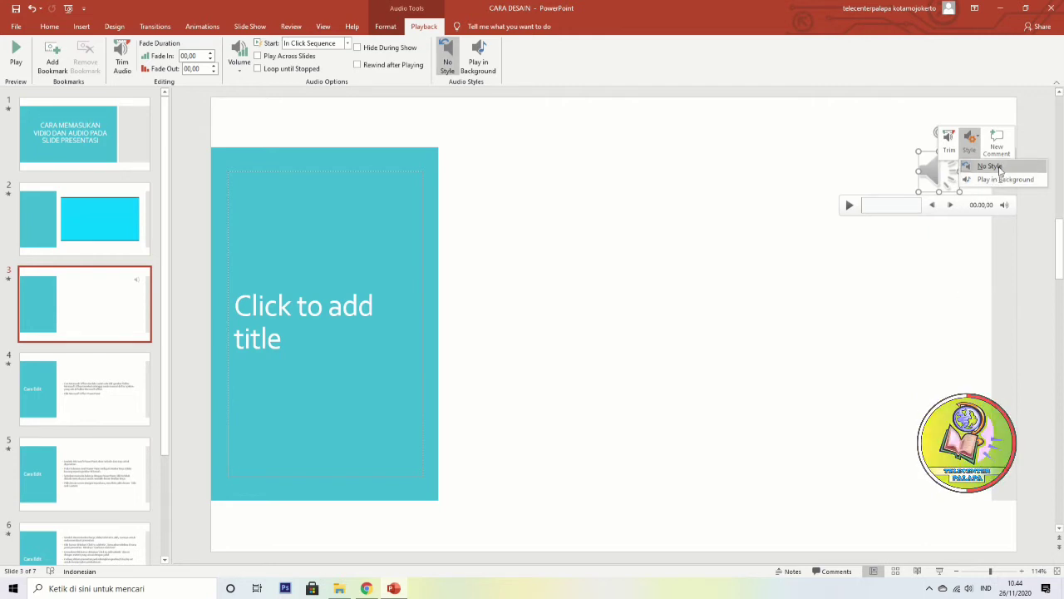
left_click(1000, 171)
left_click(784, 280)
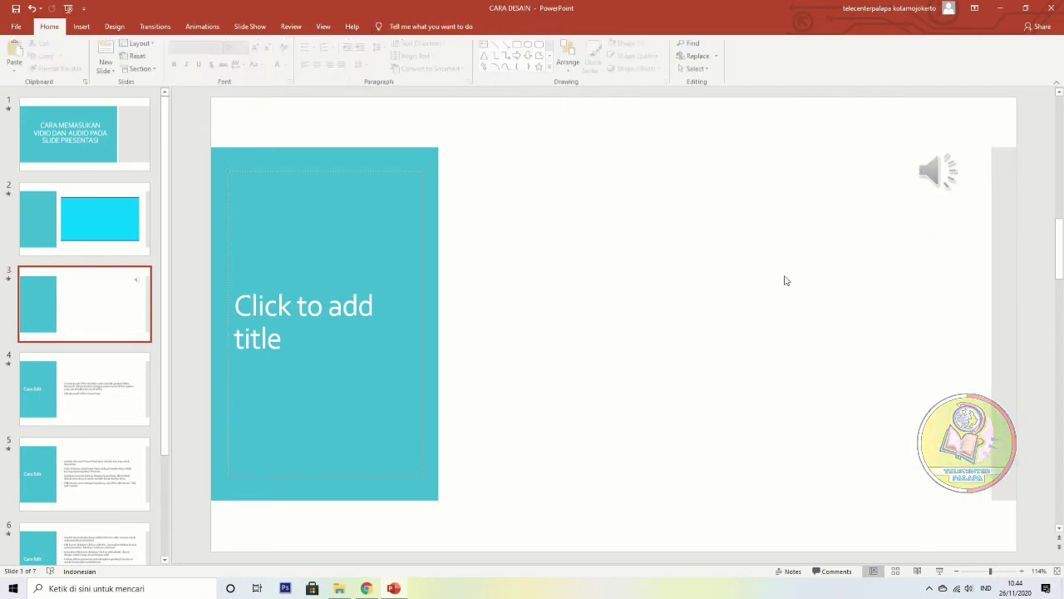
left_click(97, 246)
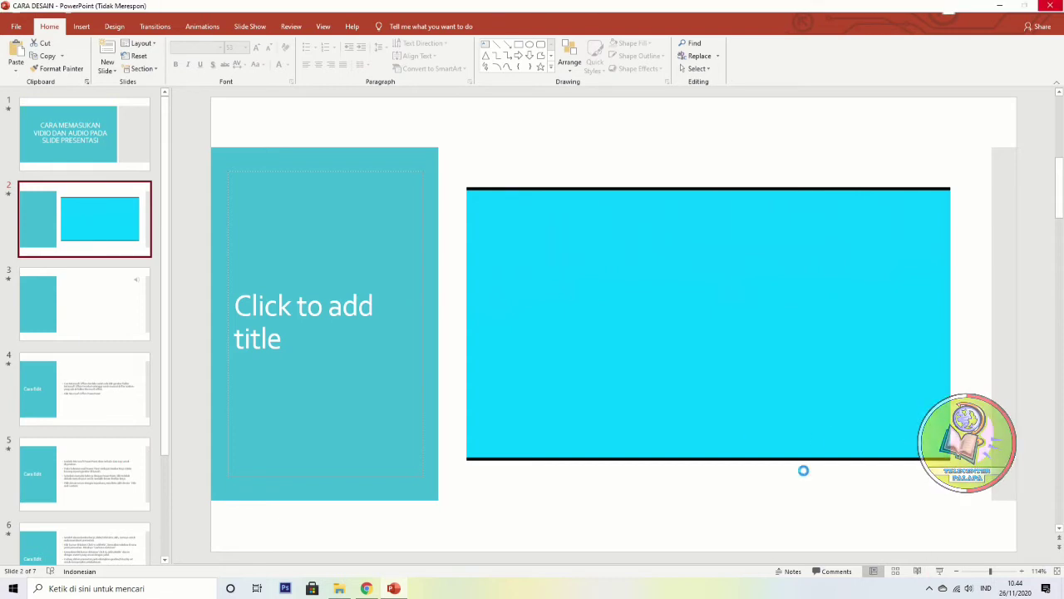
Run the slide show, advance to slide 3 and play its audio clip
left_click(940, 572)
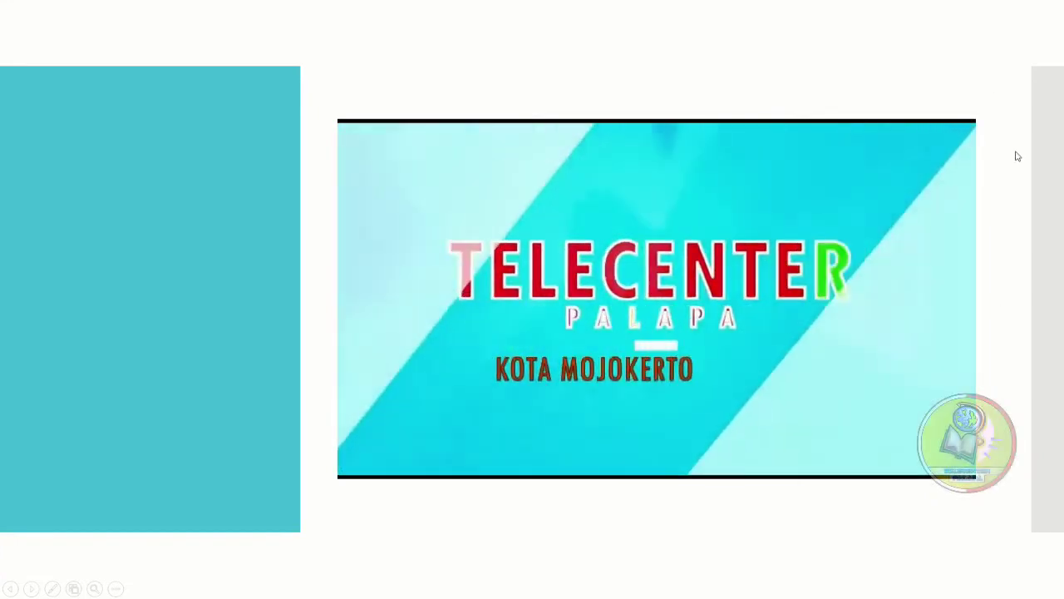
left_click(1019, 162)
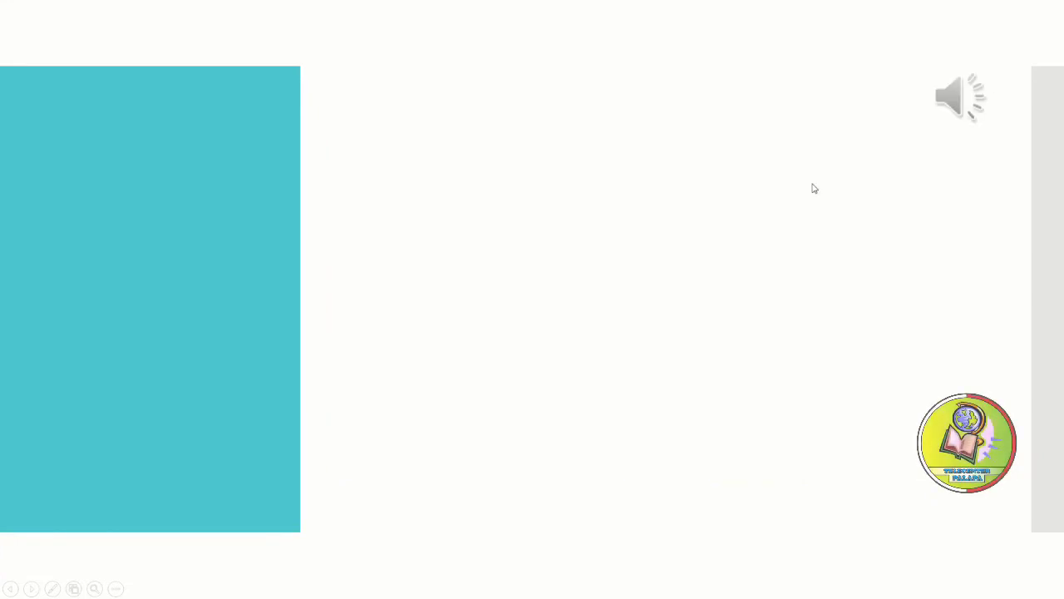
mouse_move(950, 98)
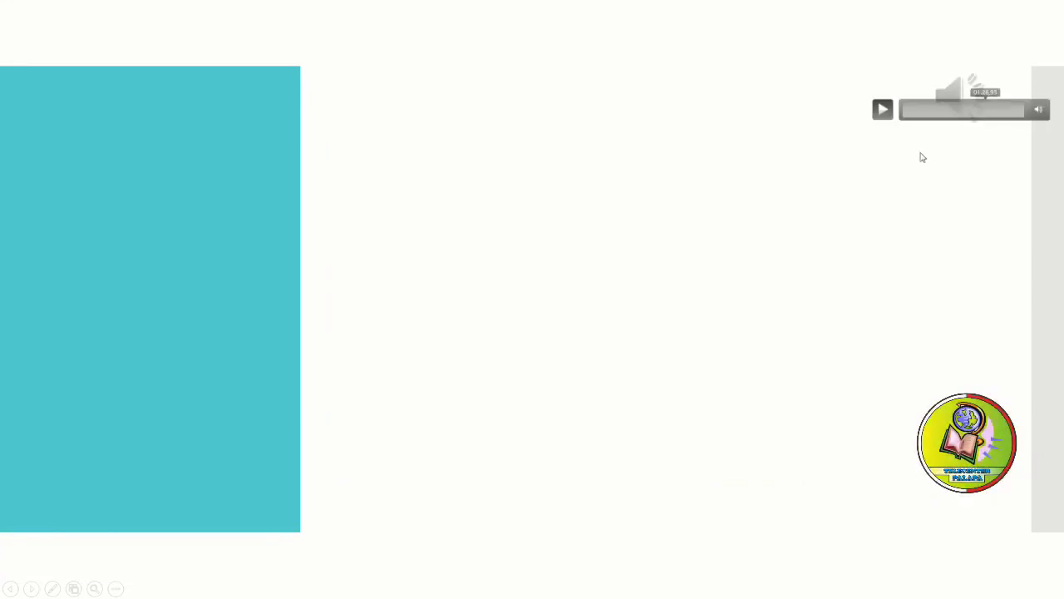
left_click(953, 98)
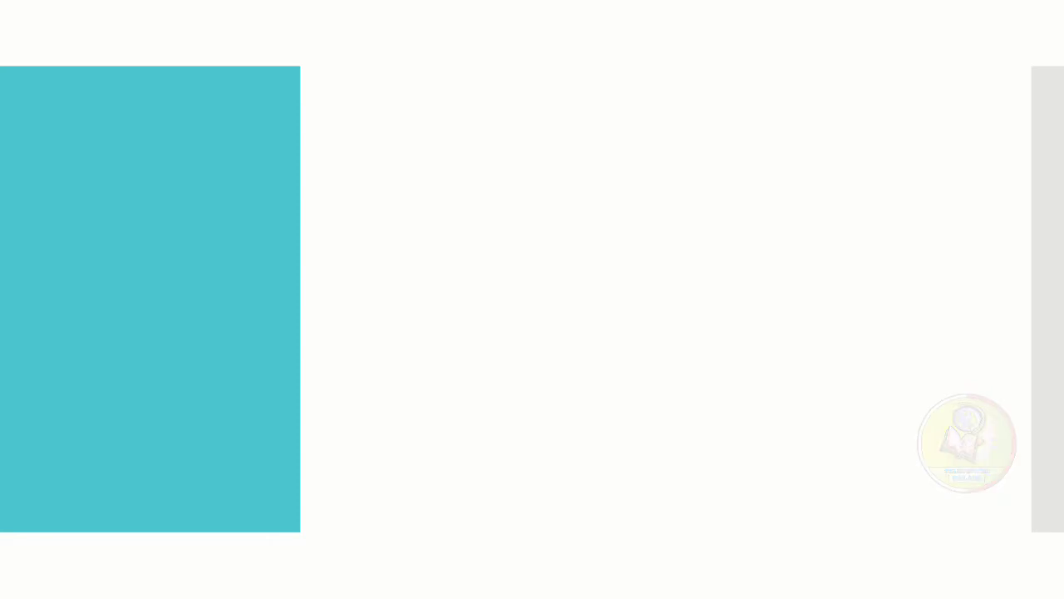
Exit the show, set slide 3's audio Style to Play in Background, then view slide 2
key("Escape")
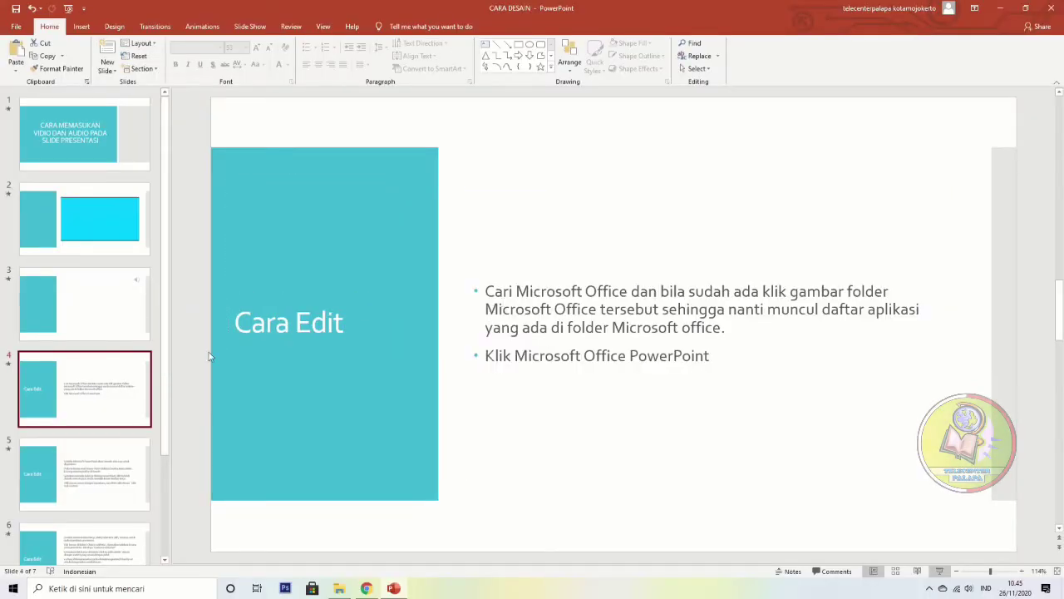
left_click(98, 202)
left_click(83, 303)
left_click(933, 175)
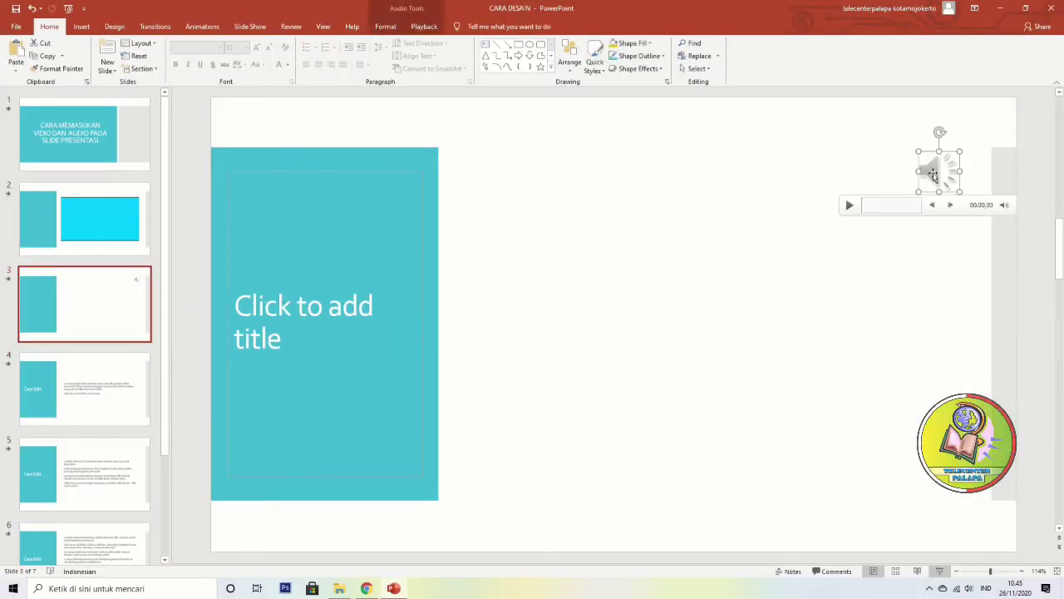
right_click(933, 174)
left_click(964, 143)
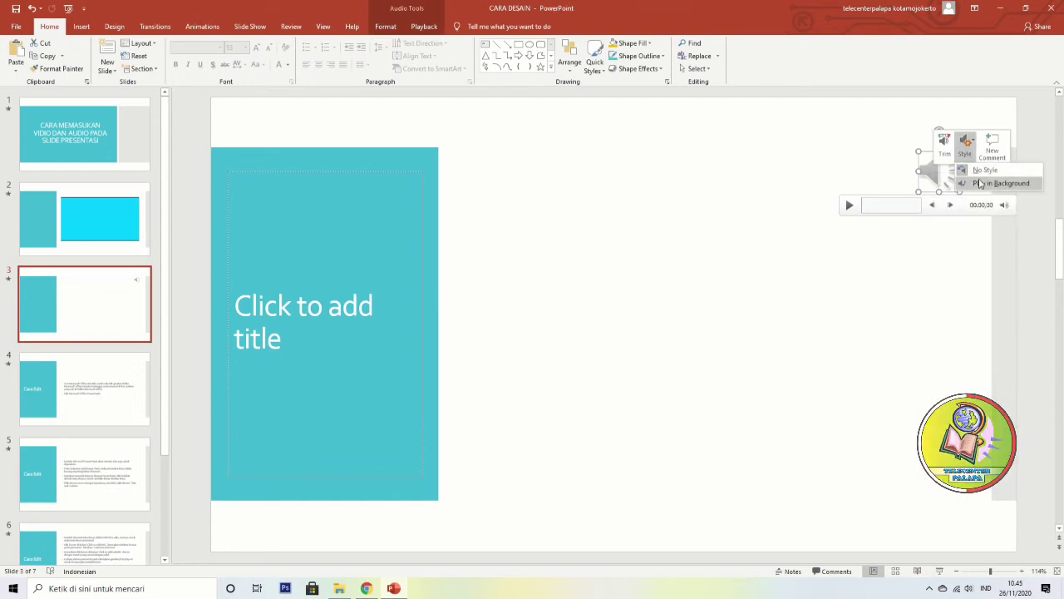
left_click(980, 182)
left_click(897, 270)
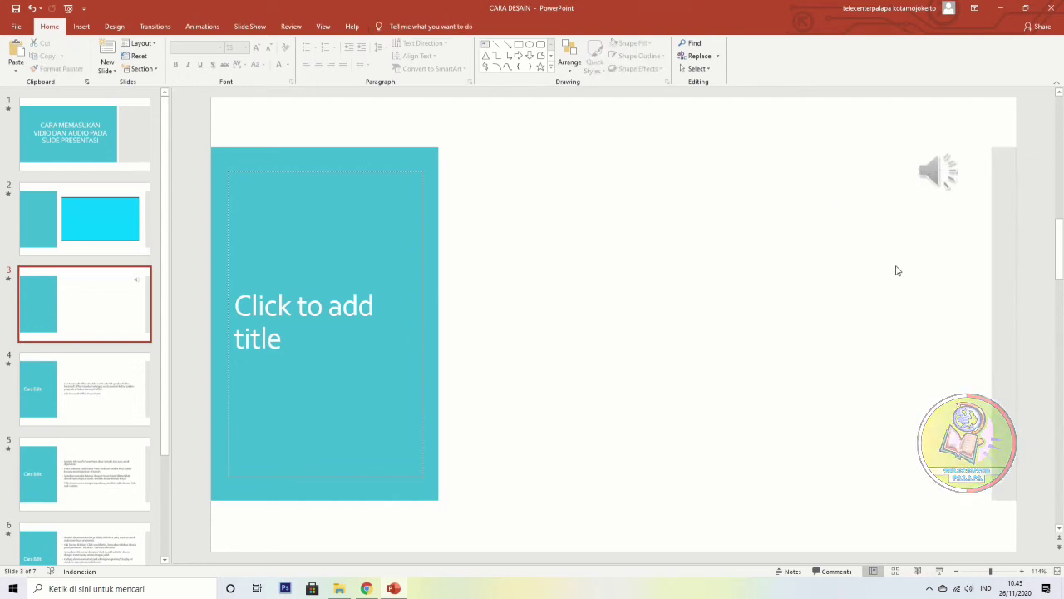
left_click(85, 243)
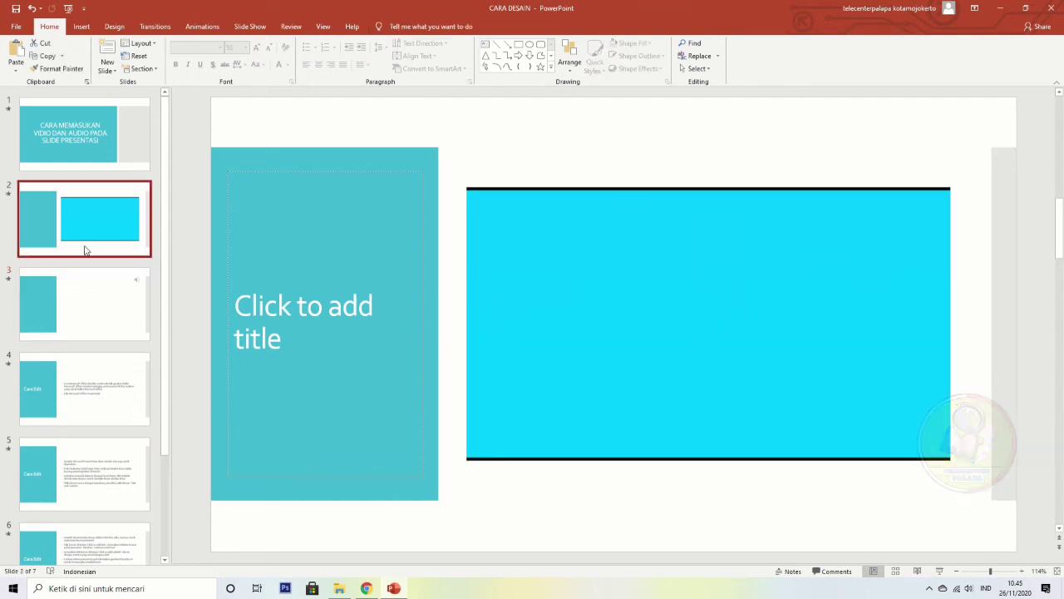
Start the slide show from slide 2 and advance through to the Cara Edit slides
left_click(940, 571)
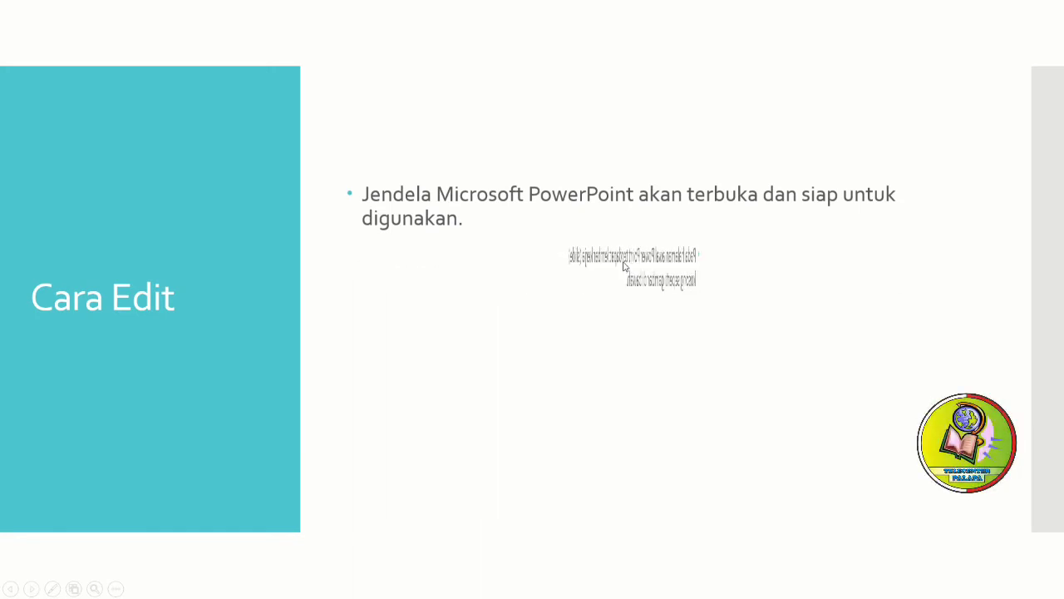
Exit the slide show and delete the audio icon from slide 3
key("Escape")
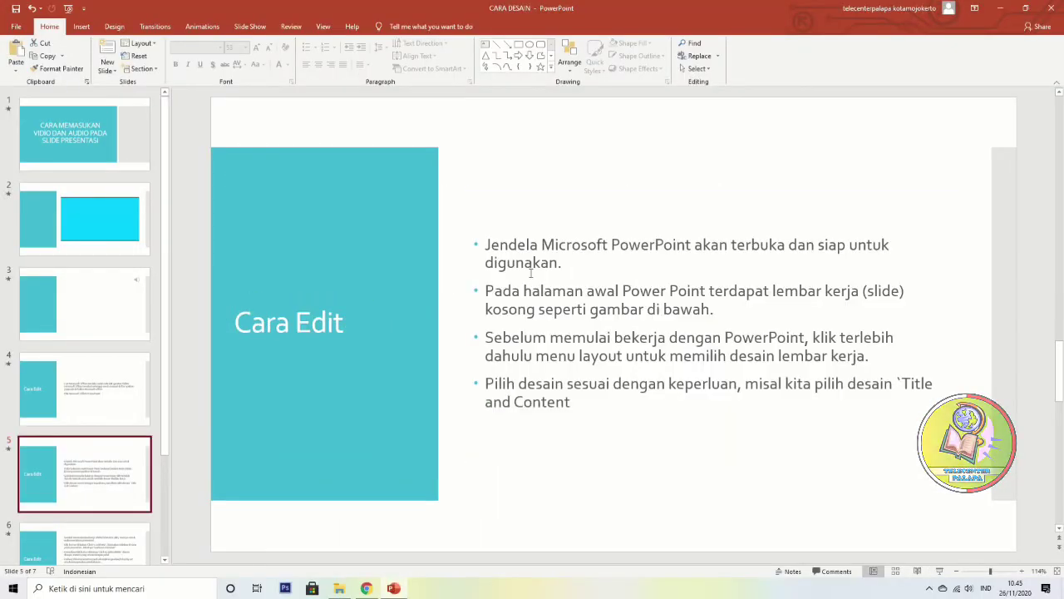
left_click(88, 278)
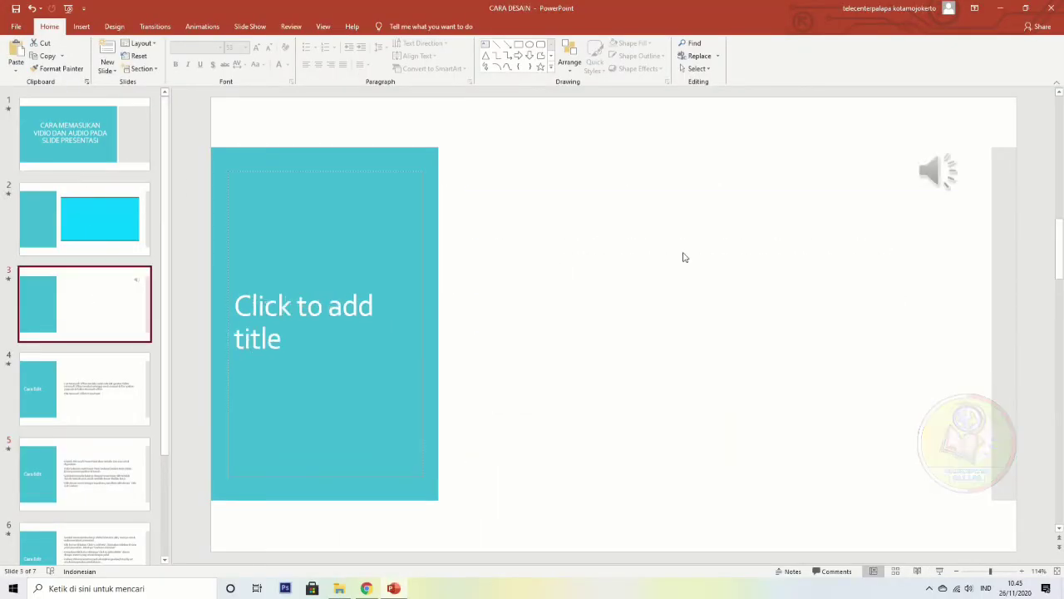
left_click(907, 270)
left_click(950, 166)
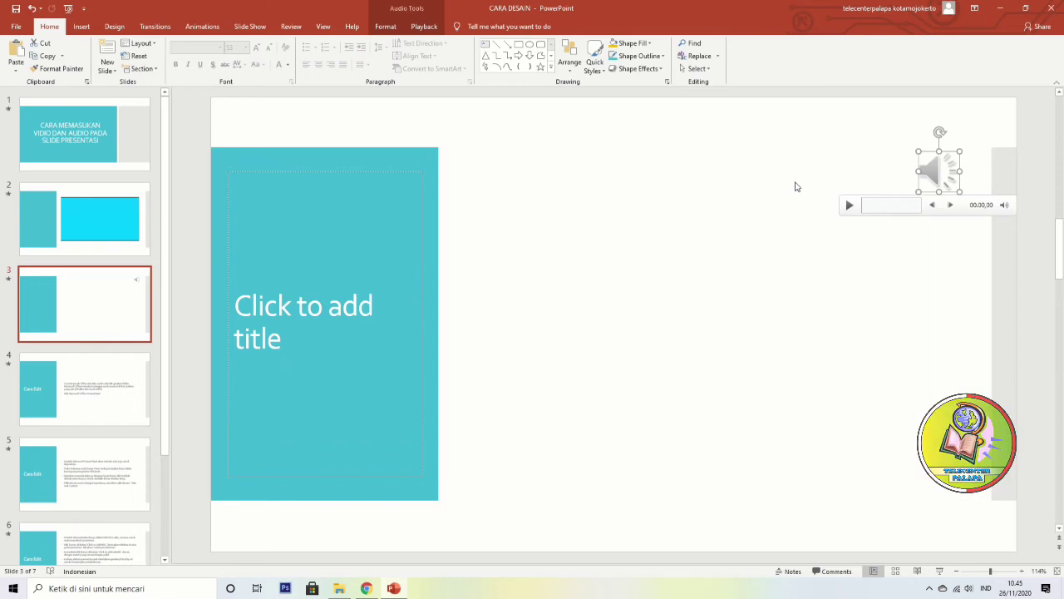
key("Delete")
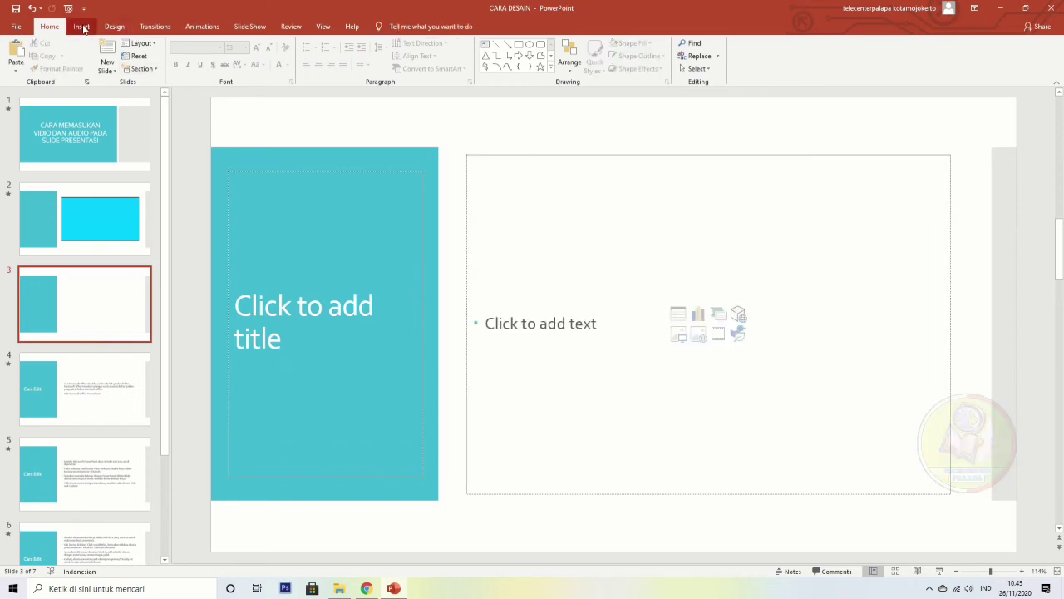
Begin recording a new sound clip with Insert > Audio > Record Audio
left_click(81, 27)
left_click(673, 65)
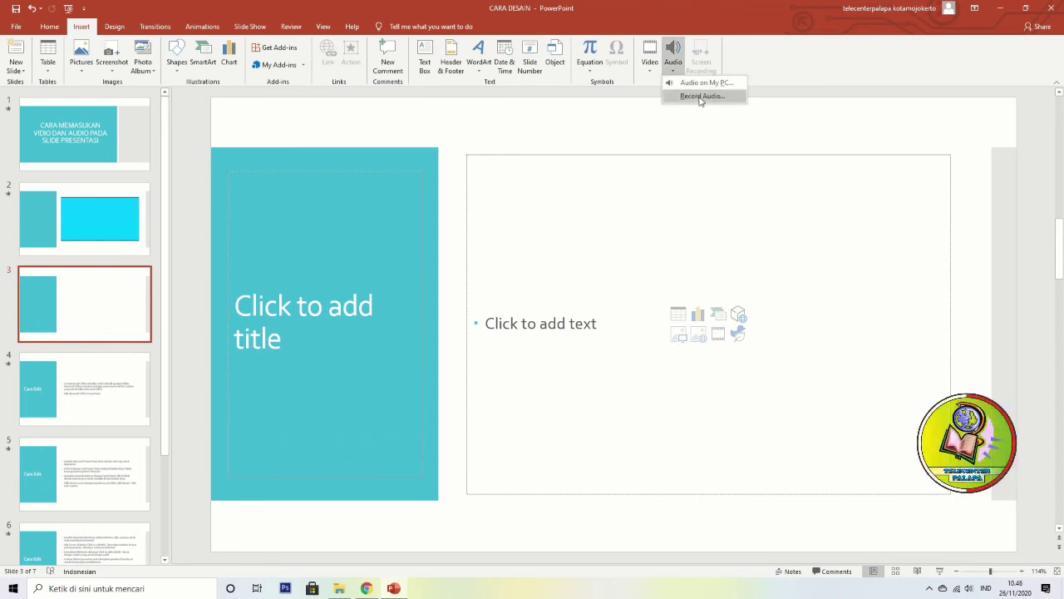
left_click(701, 96)
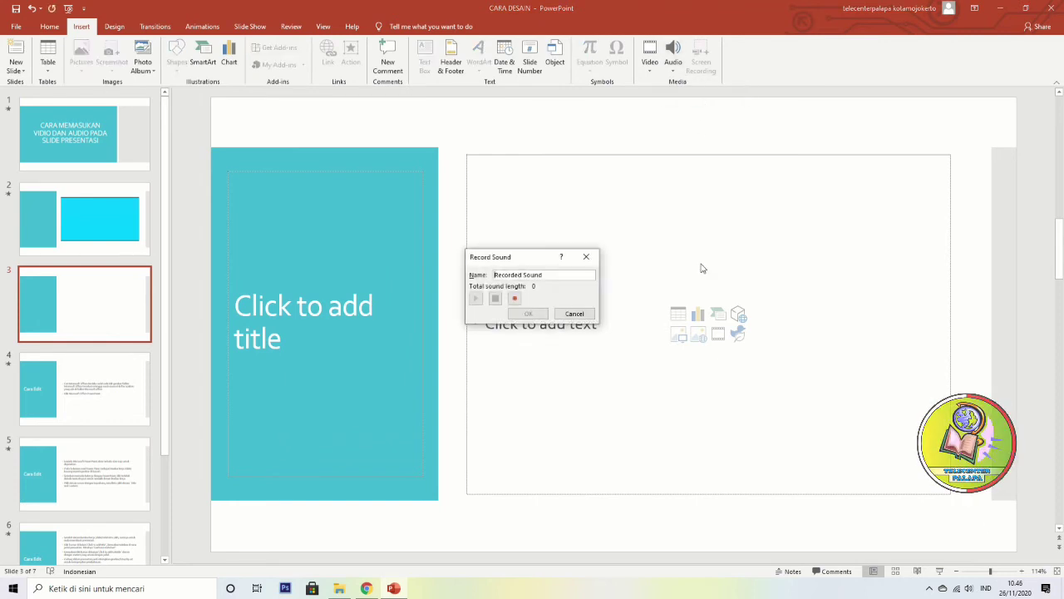
left_click(515, 300)
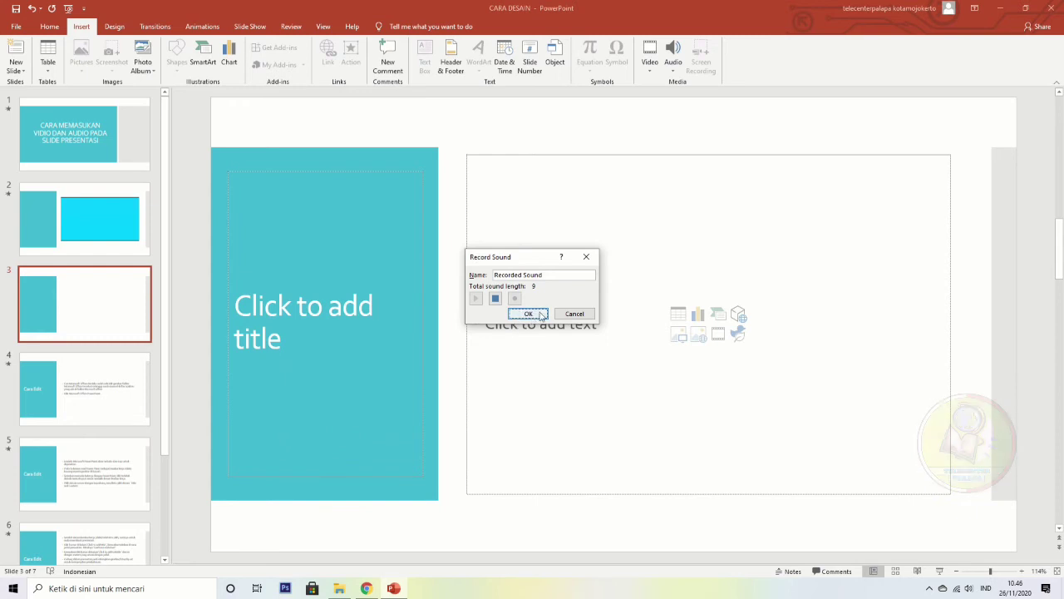
Insert the recording, move its icon top-right, set Style to No Style, then view slide 2
left_click(543, 315)
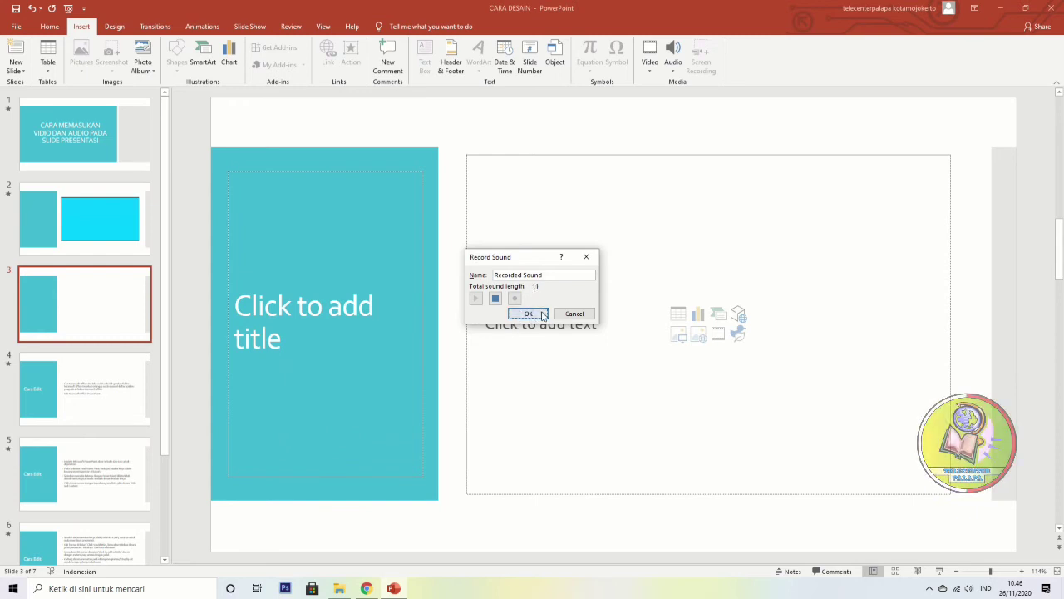
left_click_drag(639, 322, 920, 193)
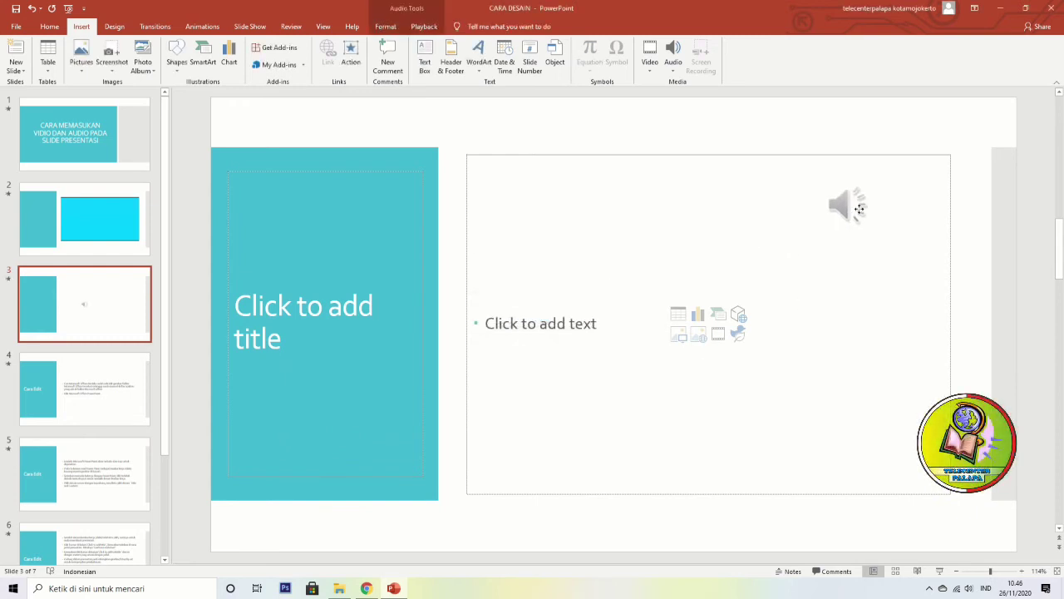
right_click(920, 193)
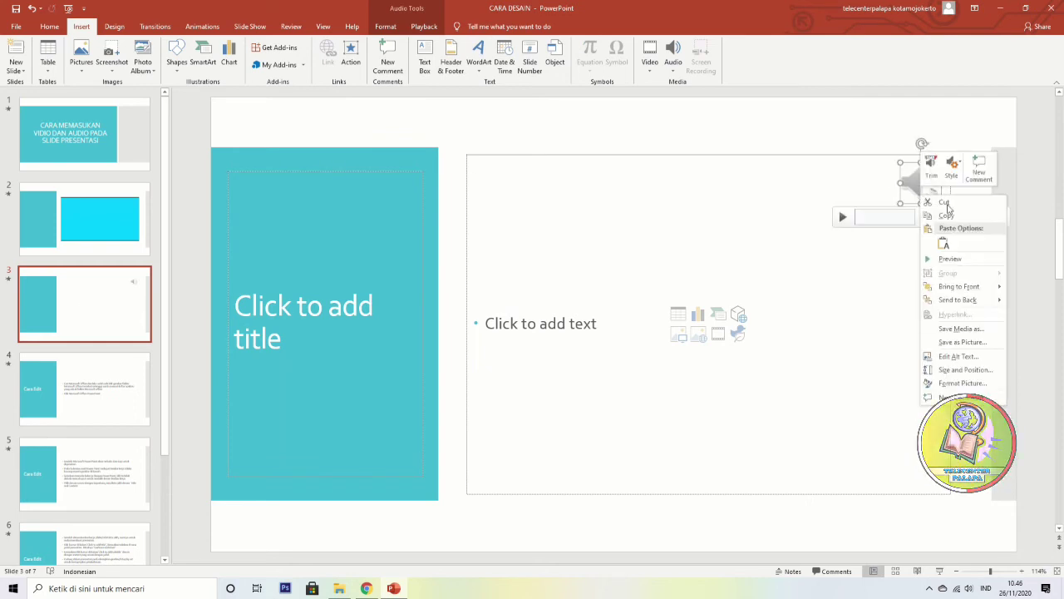
left_click(951, 165)
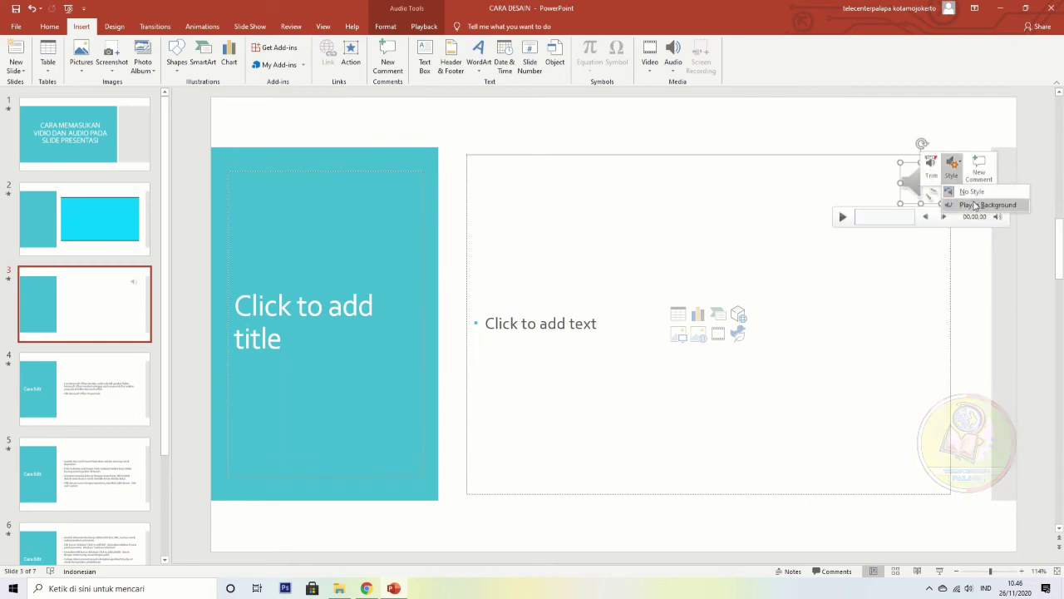
left_click(976, 205)
left_click(953, 170)
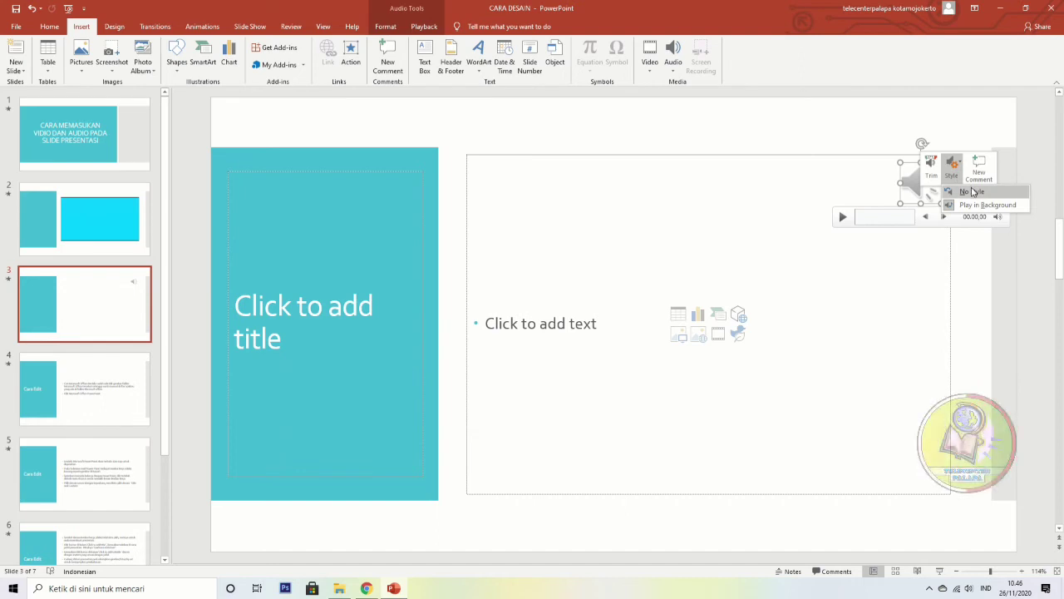
left_click(973, 192)
left_click(789, 253)
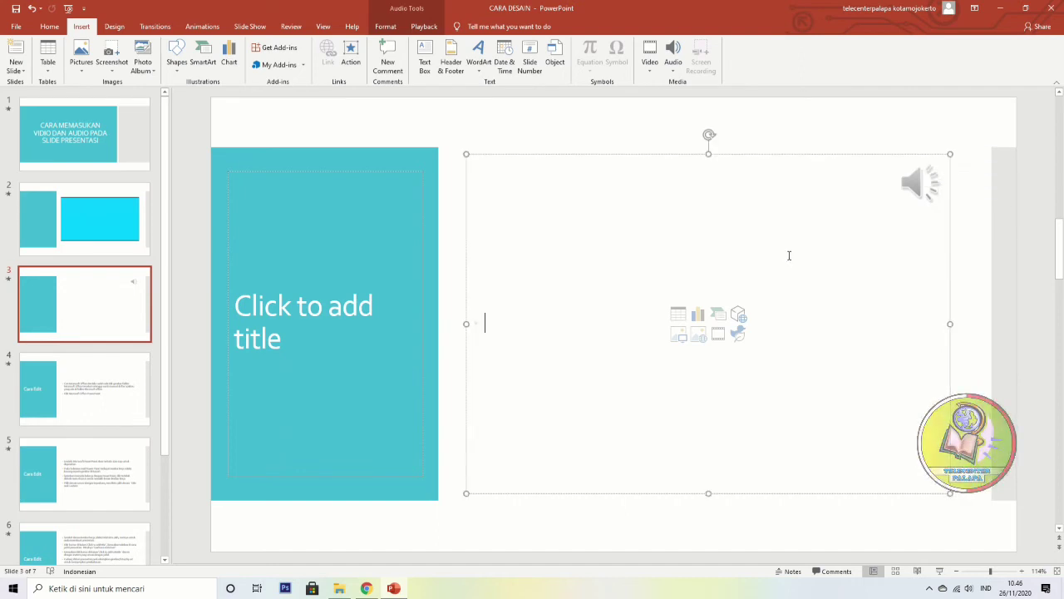
left_click(45, 231)
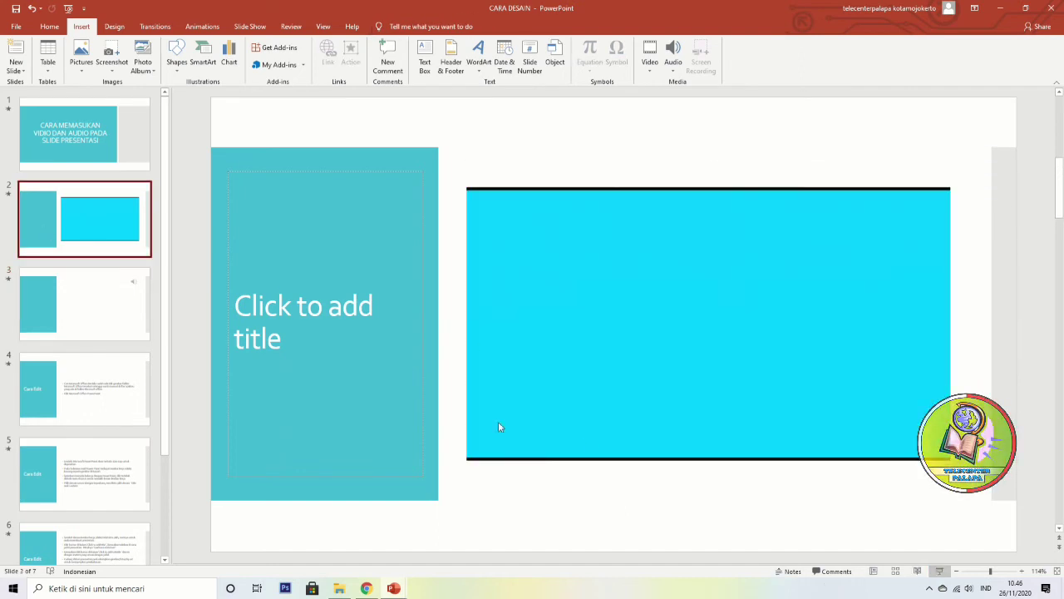
Play the slideshow from slide 2 with its video, then advance to slide 3's audio clip
key("shift+F5")
left_click(786, 65)
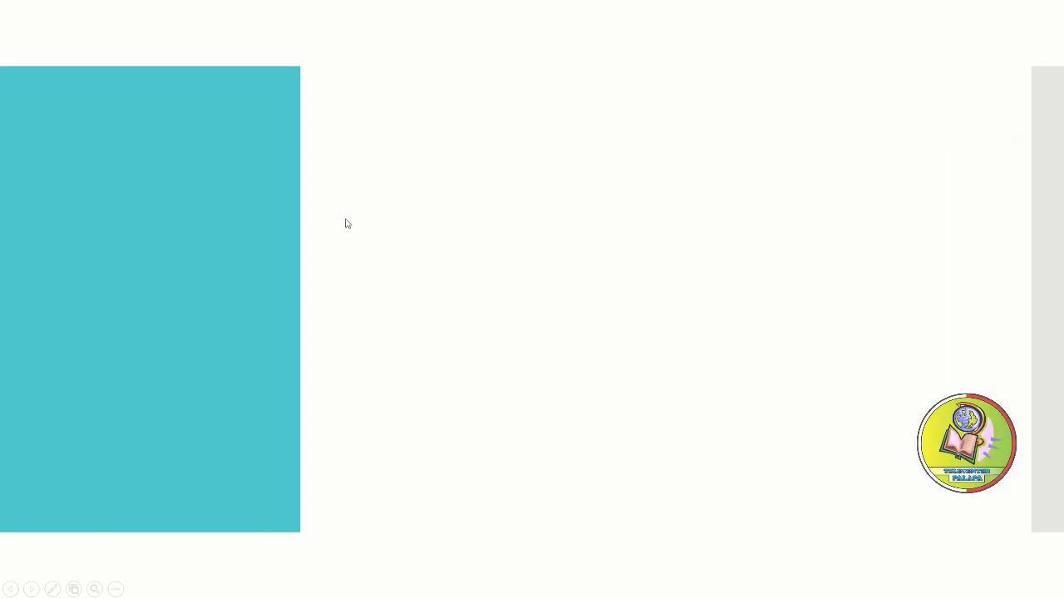
End the slideshow and display the title slide, slide 1, in the editor
key("Escape")
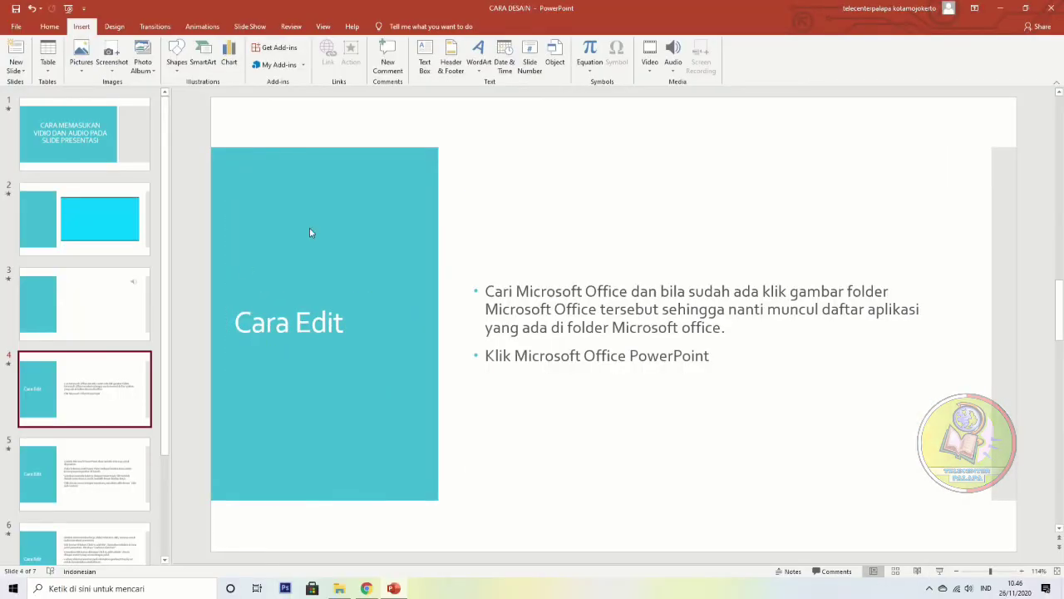
left_click(47, 328)
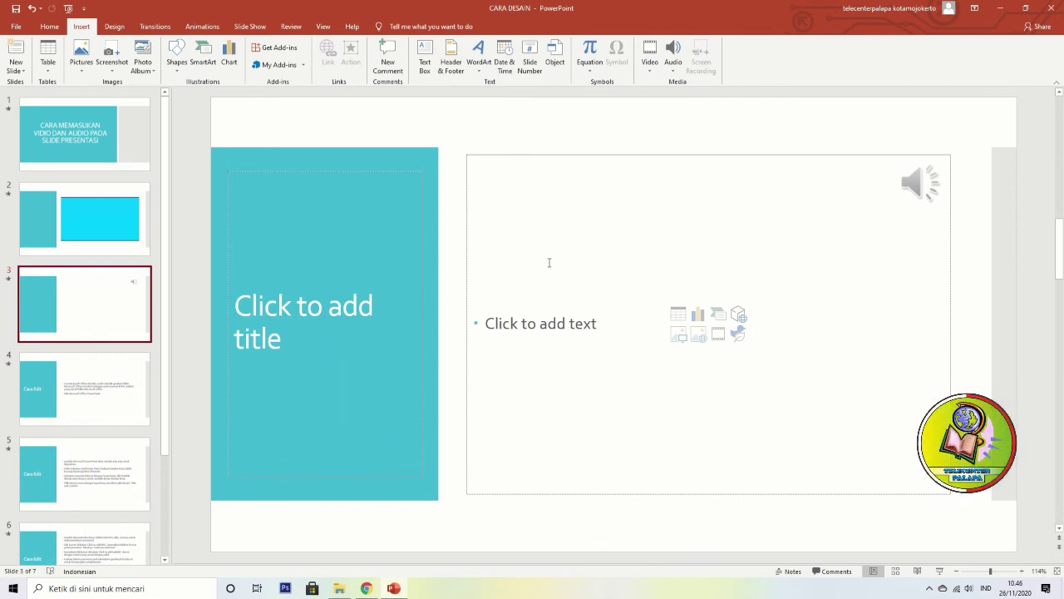
left_click(94, 163)
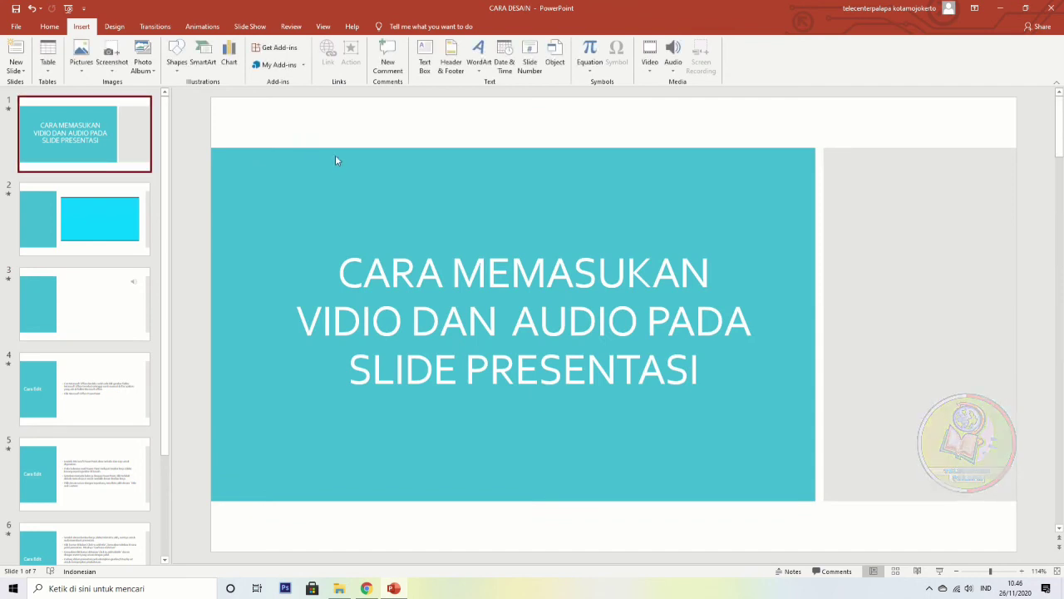
left_click(676, 72)
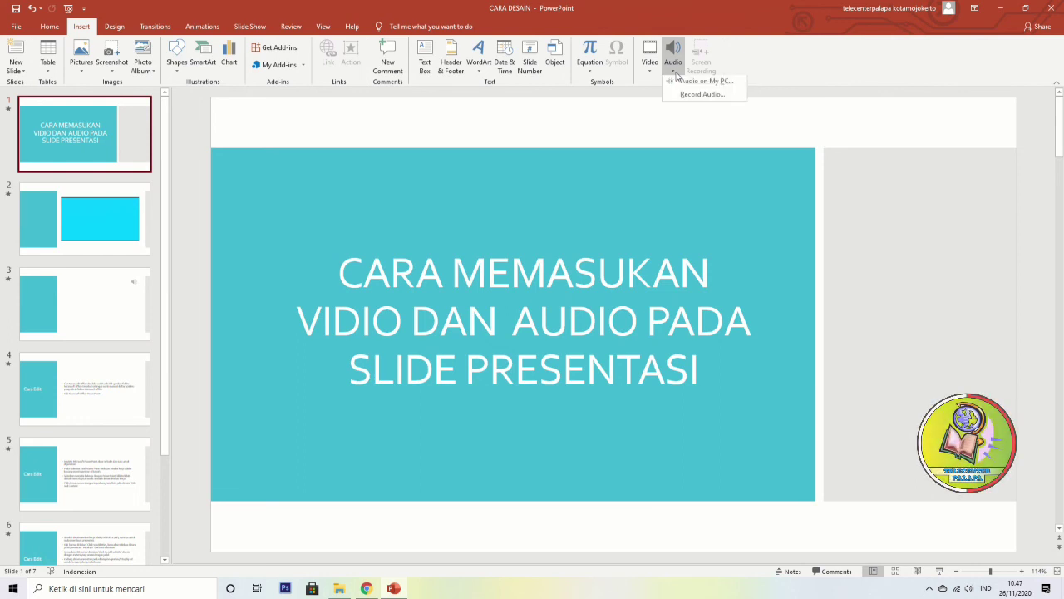